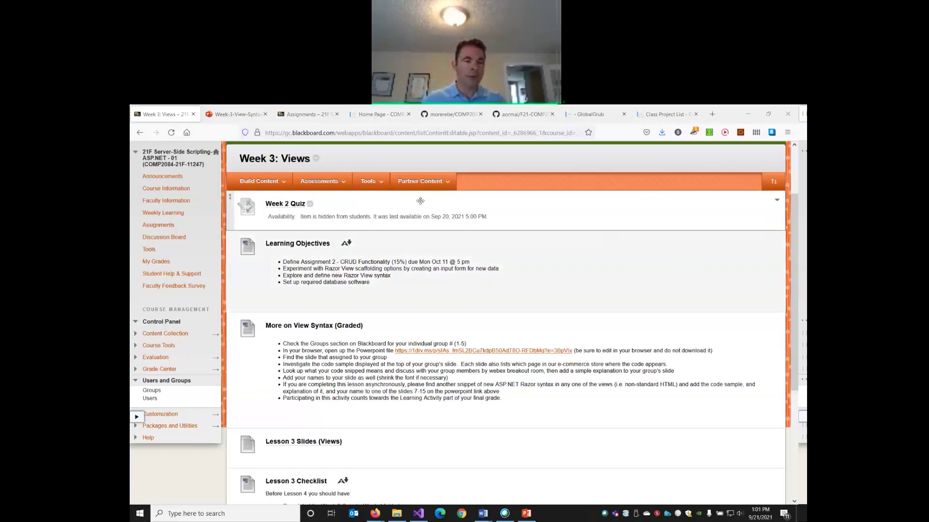
- Go to the course's Weekly Learning page from the left course menu
click(166, 218)
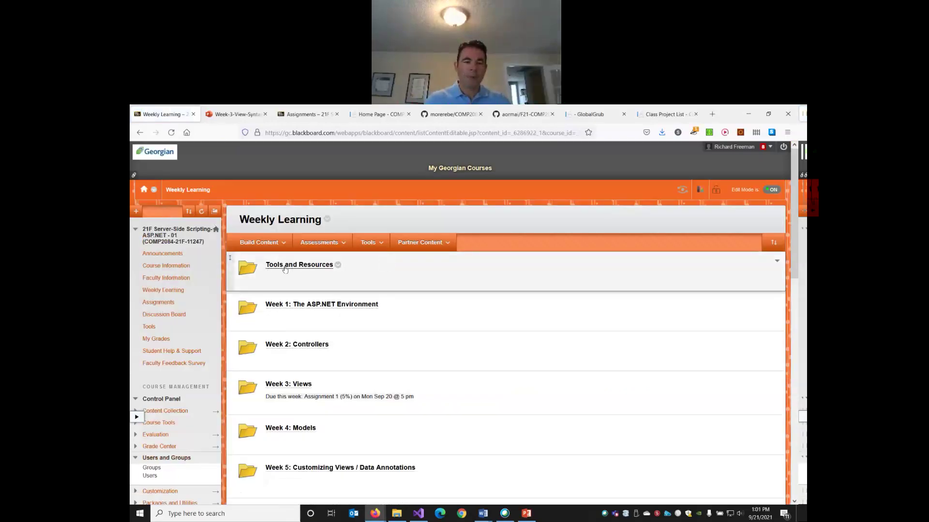
- Open Tools and Resources and highlight 'Developer 2019' in the SQL Server Downloads notes
click(286, 267)
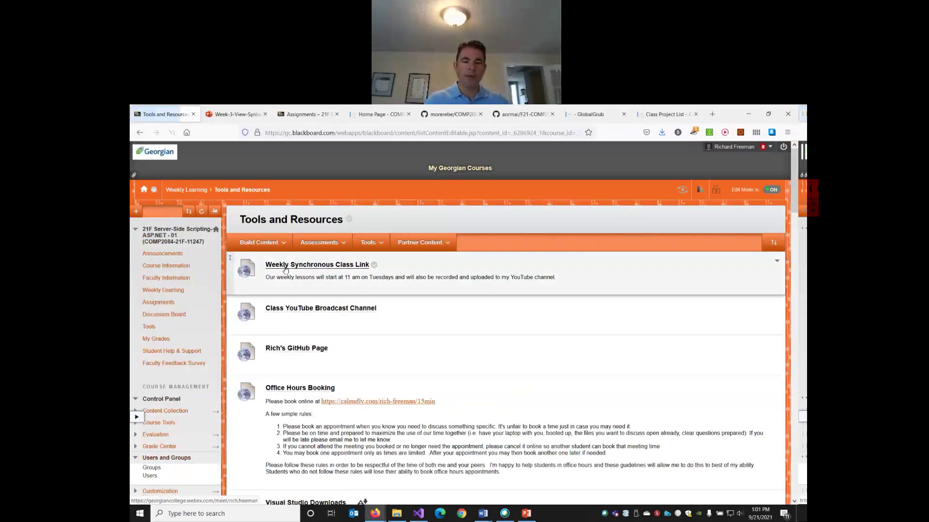
scroll(518, 300, down, 5)
scroll(518, 299, down, 10)
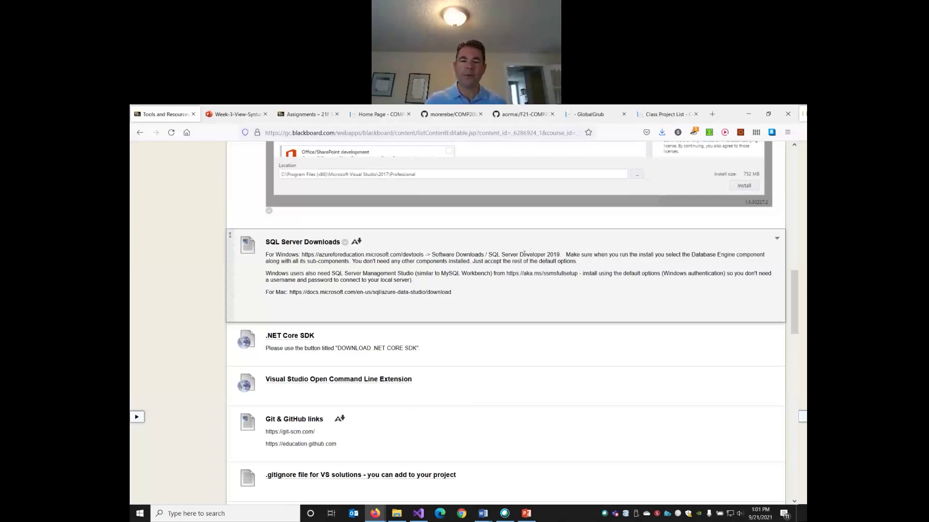
drag(519, 254, 561, 252)
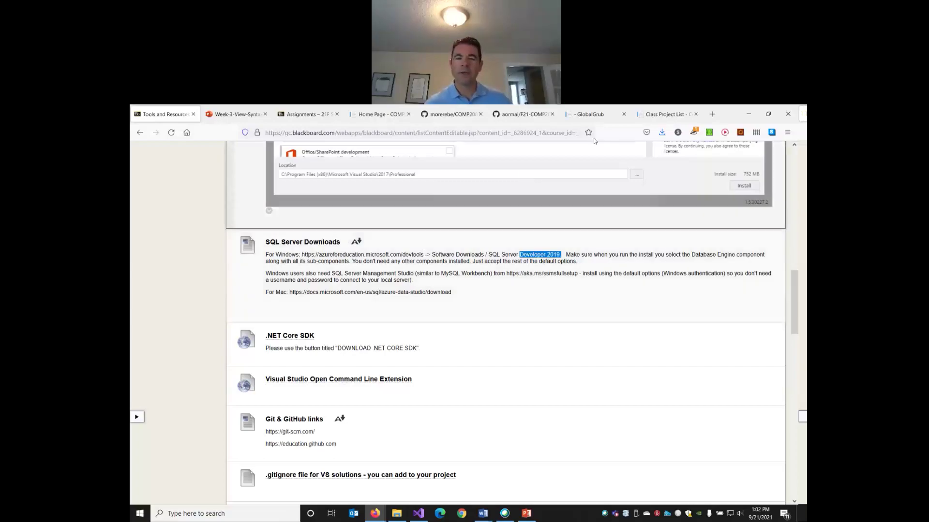
- In a new tab, load Azure for Students from the 'azure' address-bar suggestions
click(712, 115)
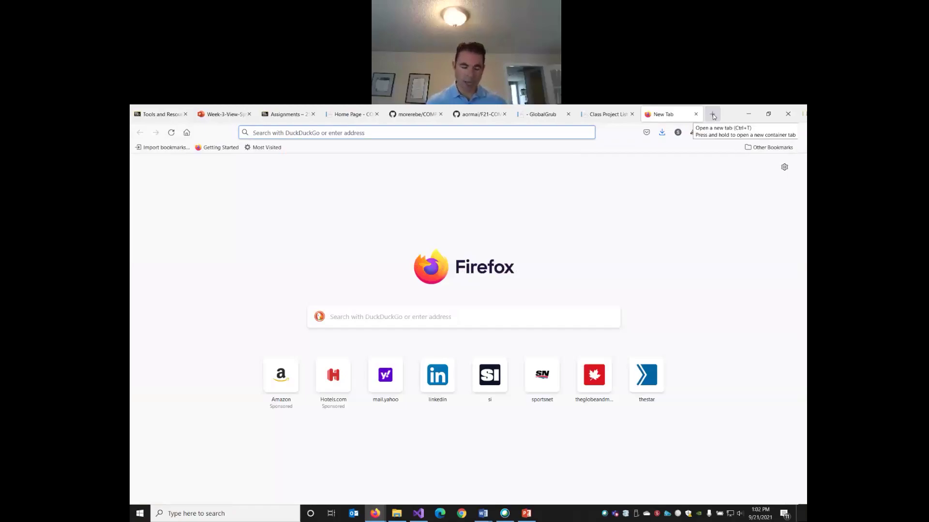
text(azure.microsoft.com/)
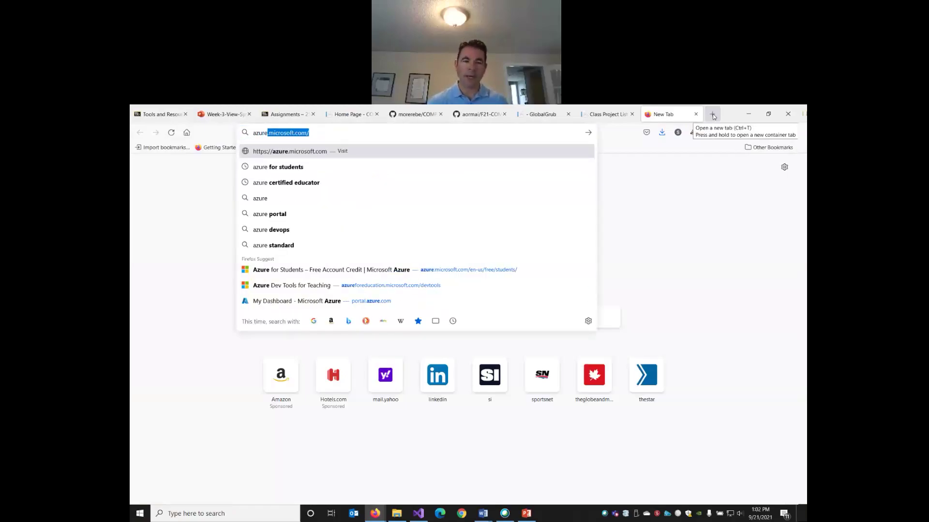
key(Down)
key(Down)
key(Down)
key(Down)
key(Down)
key(Down)
key(Down)
key(Down)
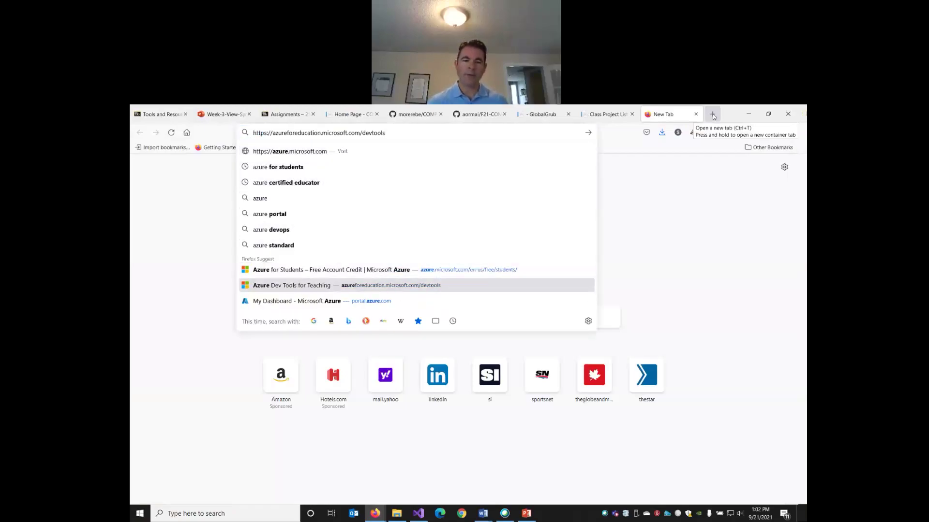
key(Up)
key(Return)
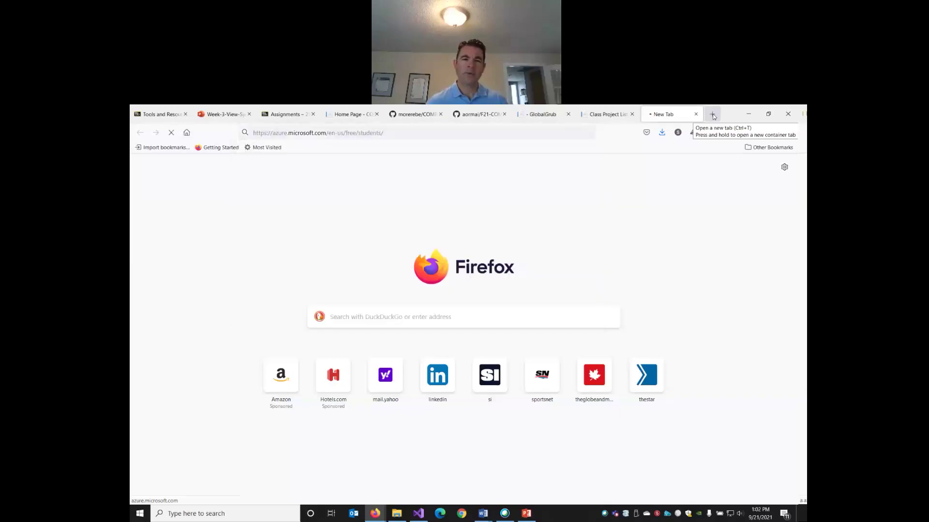
click(438, 133)
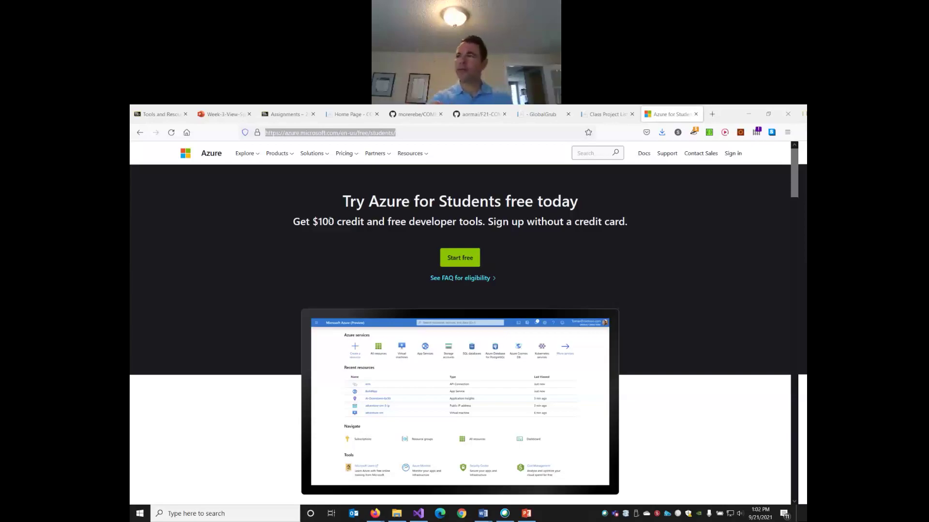
- Follow Start free to the Azure Education Hub, then close that tab
click(459, 263)
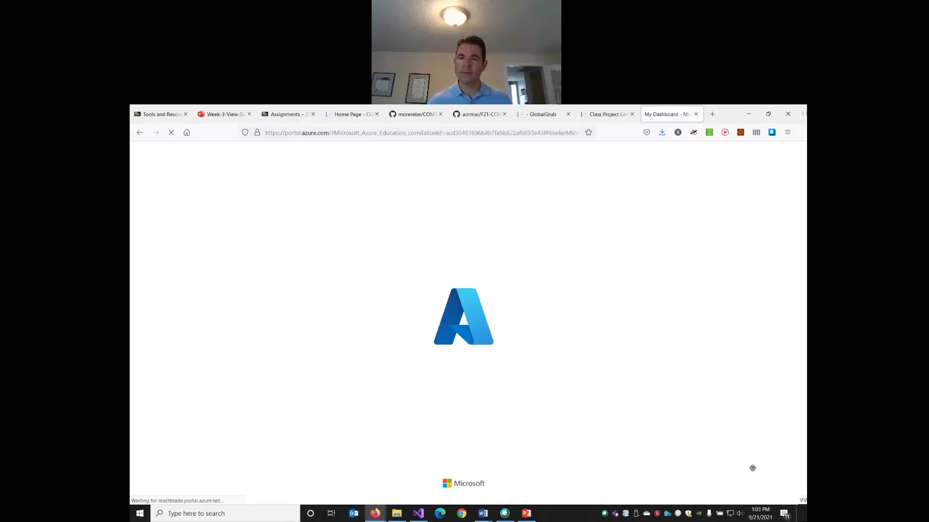
click(696, 115)
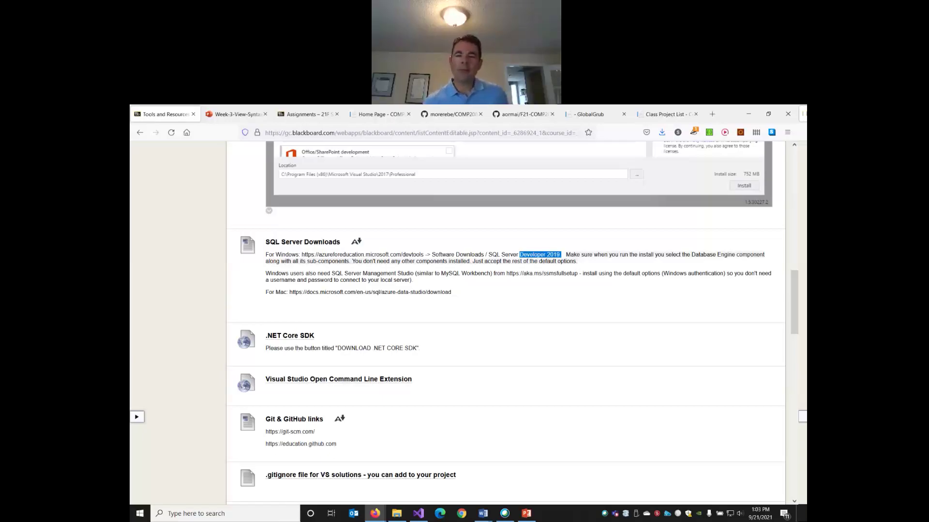
- Switch to the GlobalGrub site tab showing the Choose a Category page
click(593, 114)
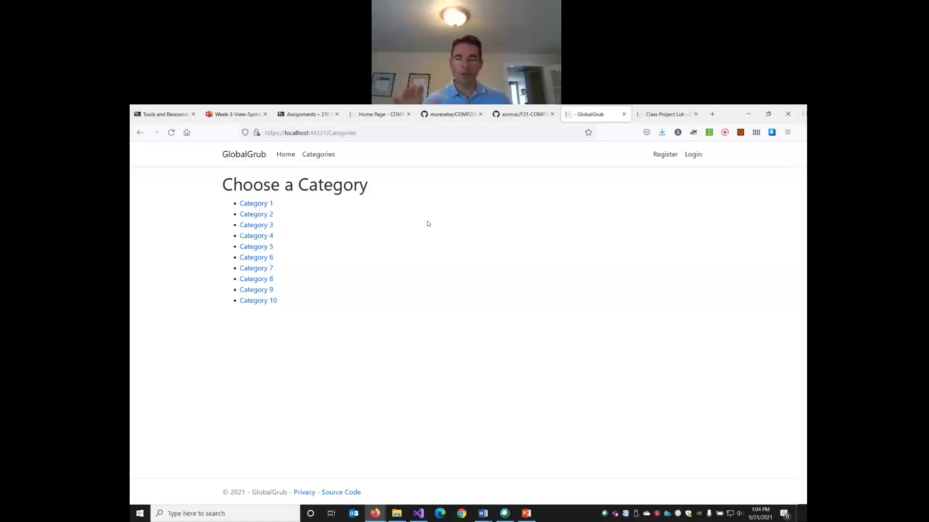
- Search 'sql' in Windows and launch SQL Server 2019 Configuration Manager
click(227, 514)
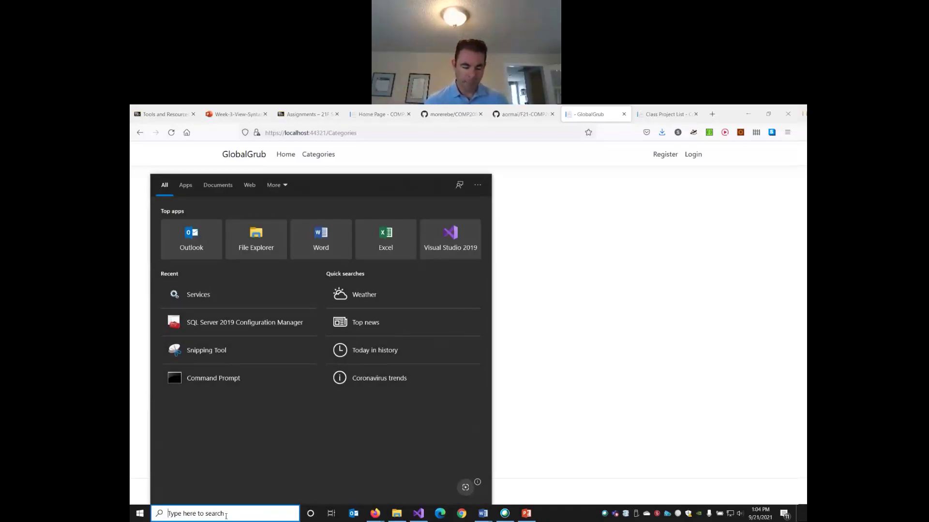
text(sql)
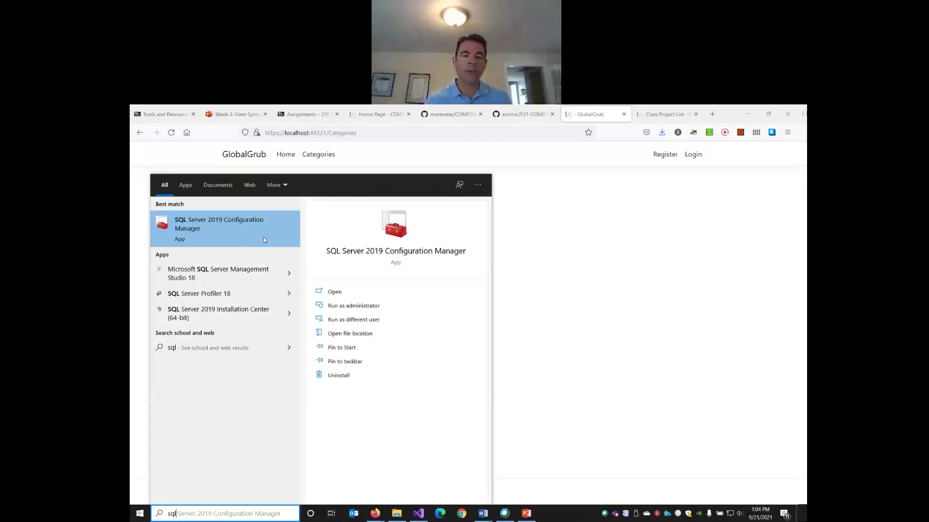
click(264, 240)
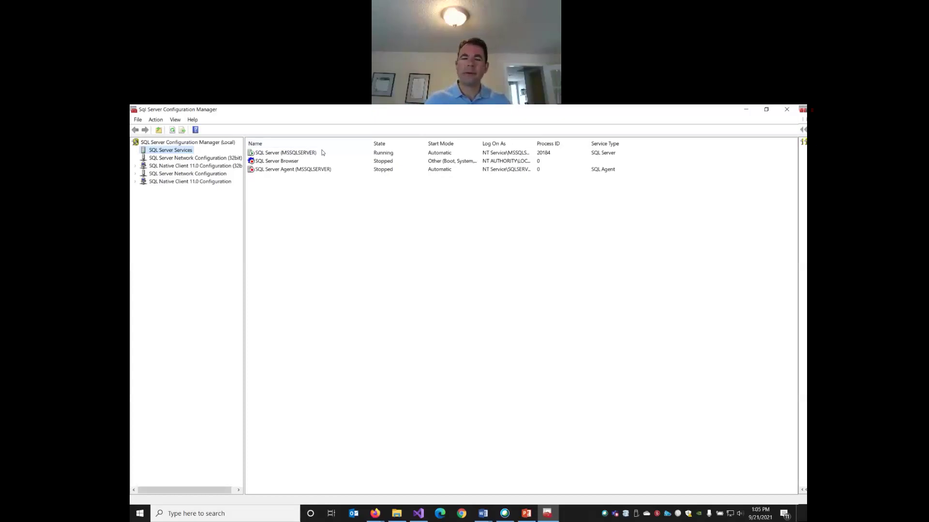
- Inspect SQL Server (MSSQLSERVER) Always On and Service properties, cancel, and close the manager
right_click(299, 155)
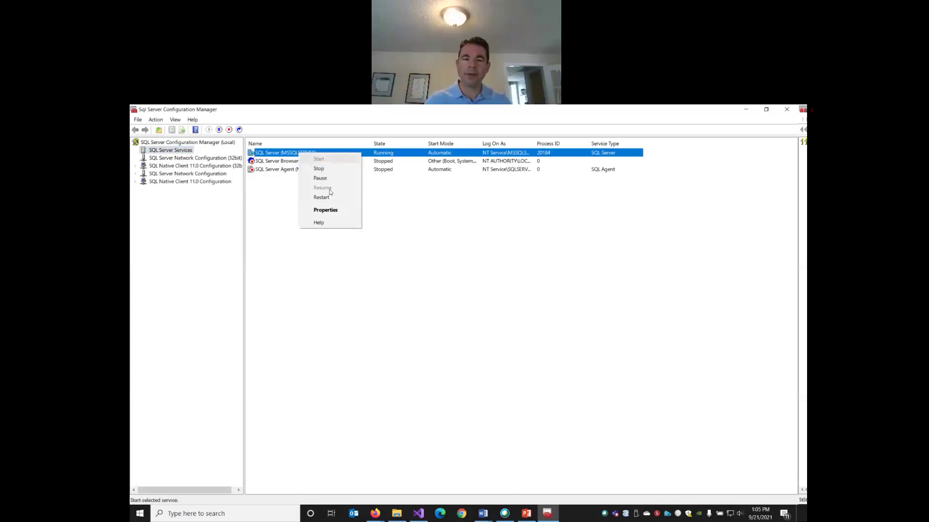
click(334, 210)
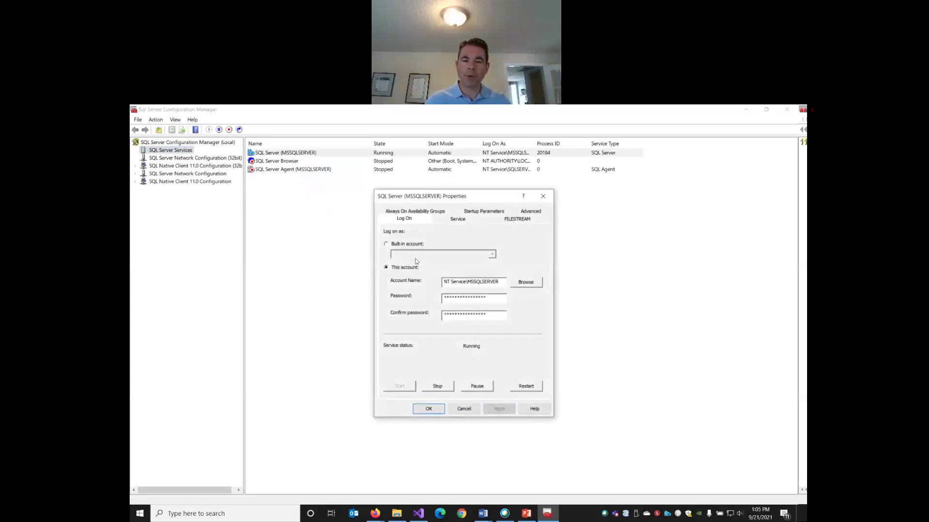
click(412, 211)
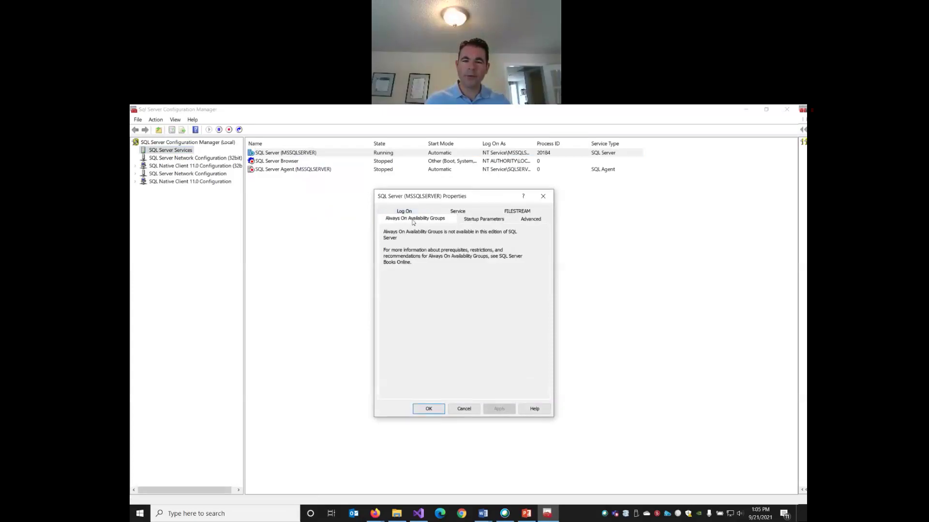
click(459, 213)
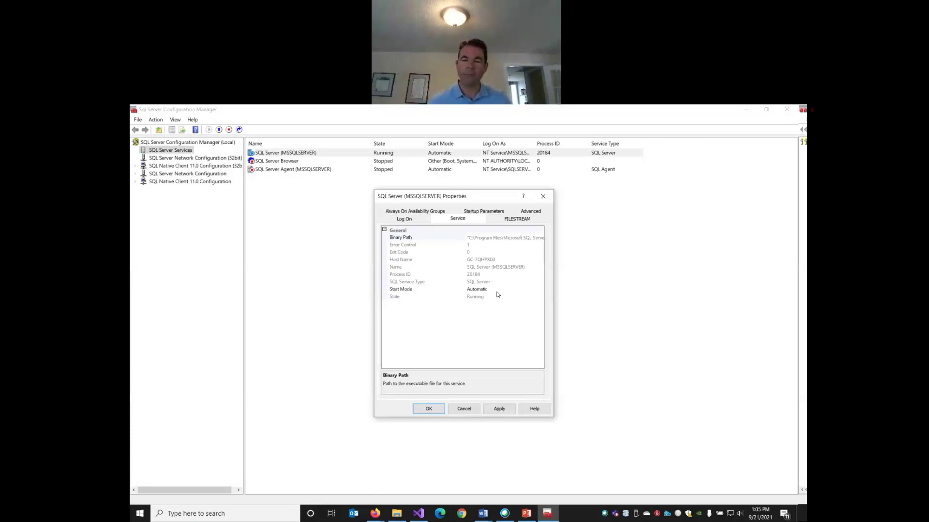
click(465, 409)
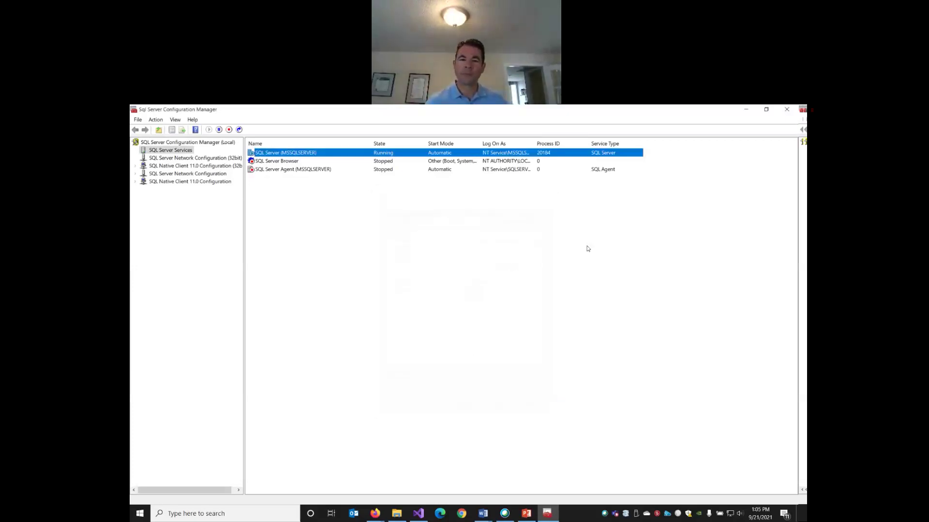
click(787, 109)
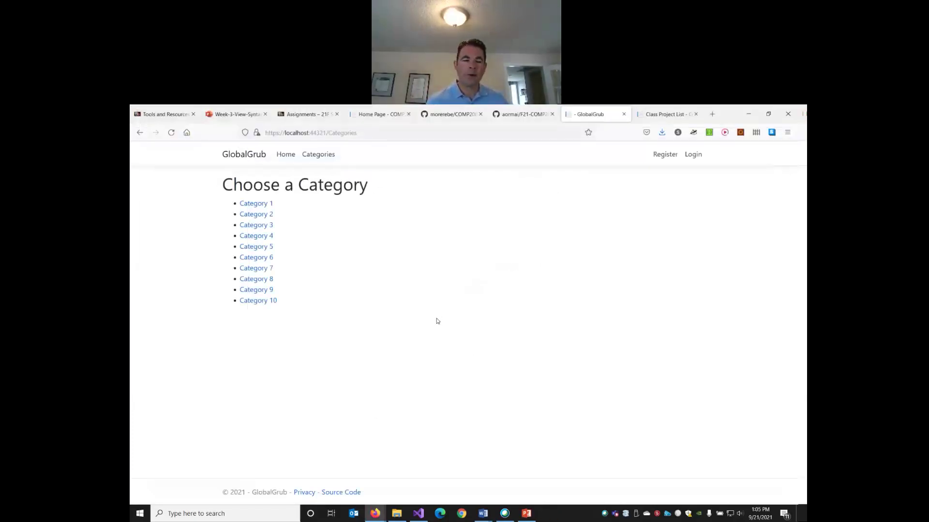
- Start SQL Server Management Studio from its Start menu tile
click(140, 513)
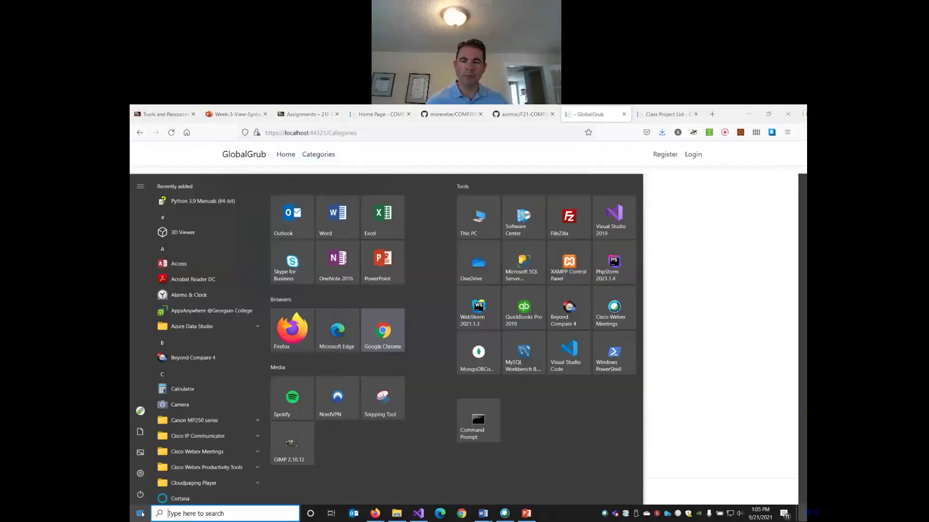
click(529, 267)
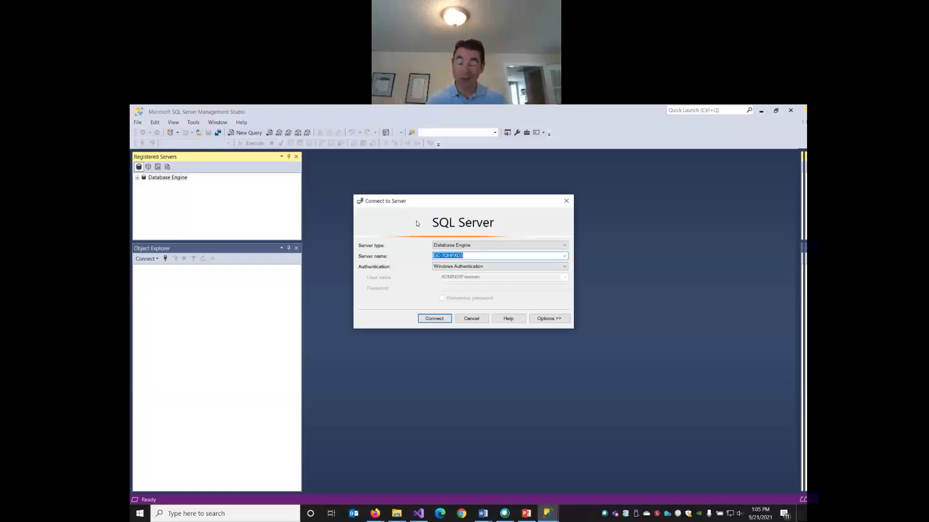
- Browse Database Engine servers, pick GC-7QHPXD3, and connect with Windows Authentication
click(563, 257)
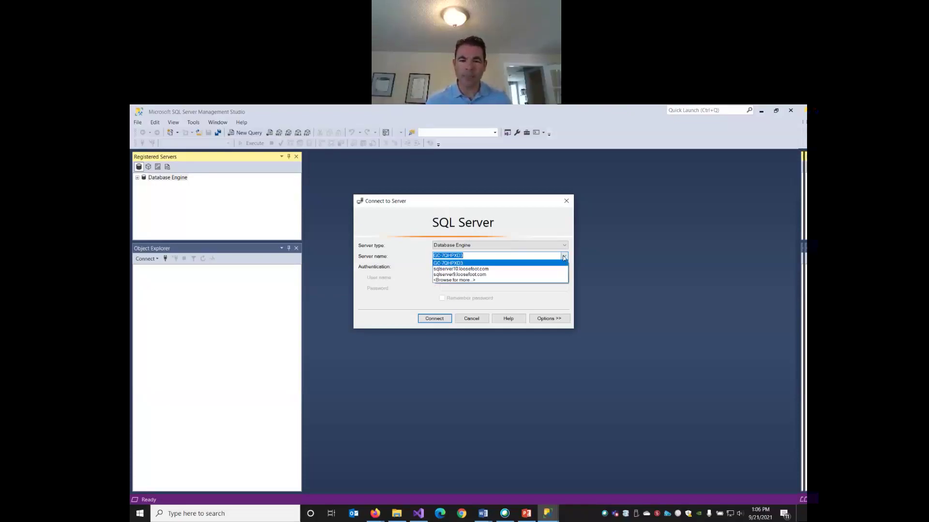
click(469, 281)
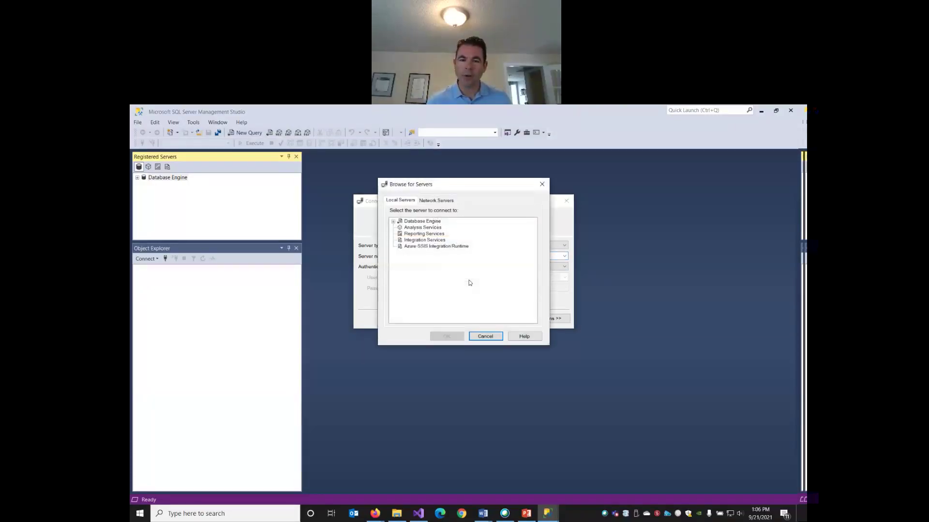
click(393, 222)
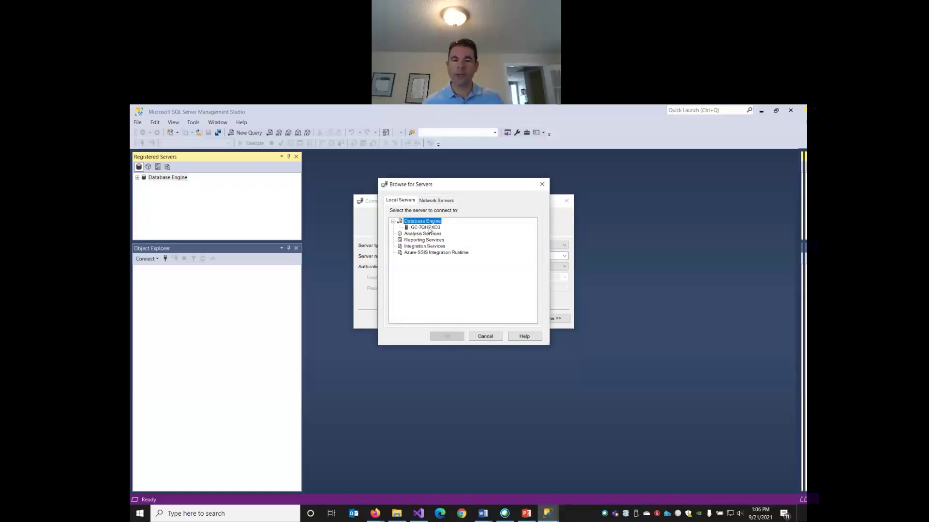
click(489, 336)
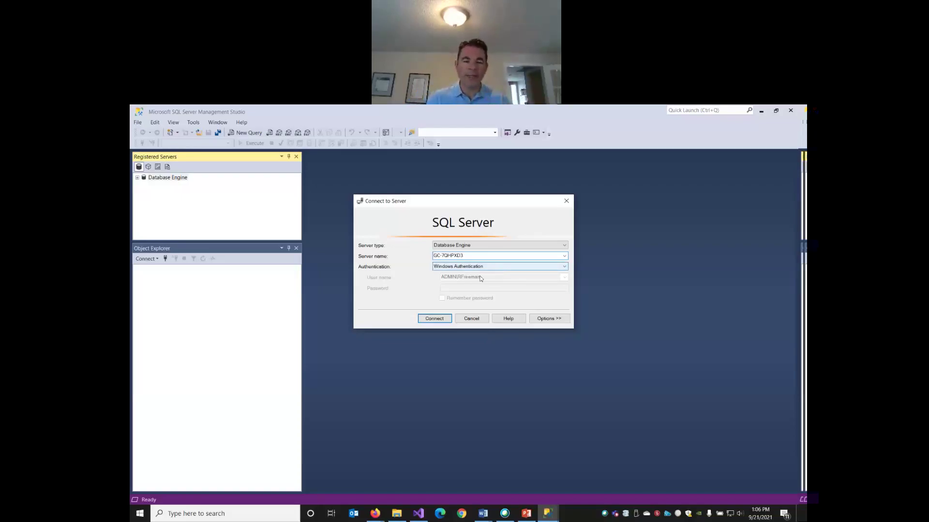
click(435, 319)
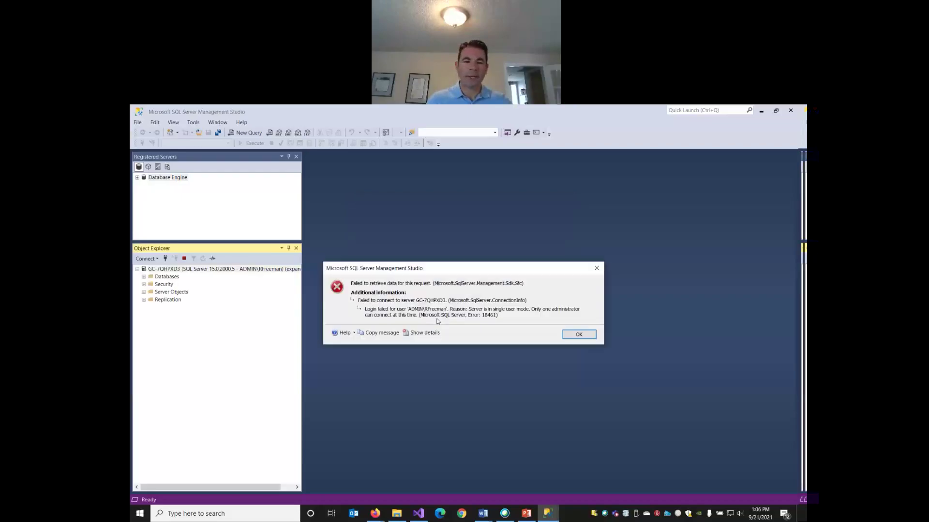
- Dismiss error 18461, create database 'GlobalGrub' with default settings, and refresh Databases
click(583, 336)
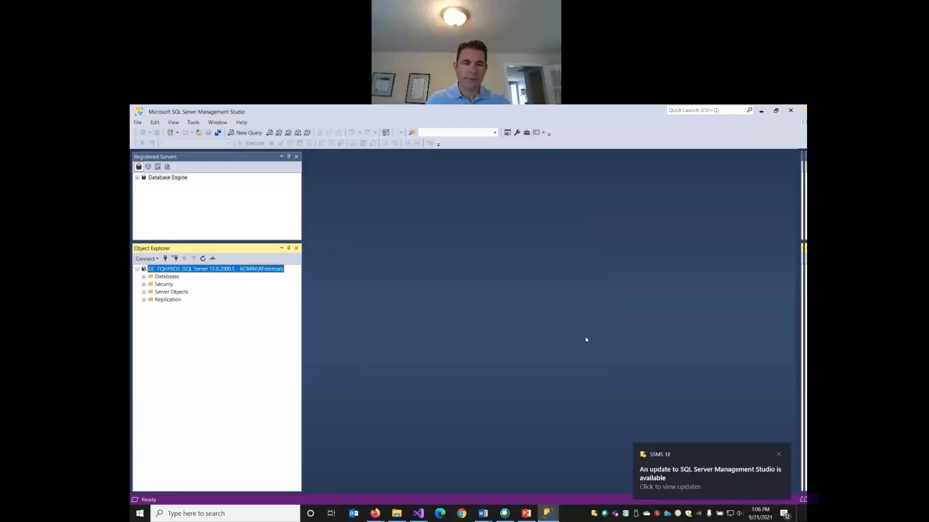
click(144, 276)
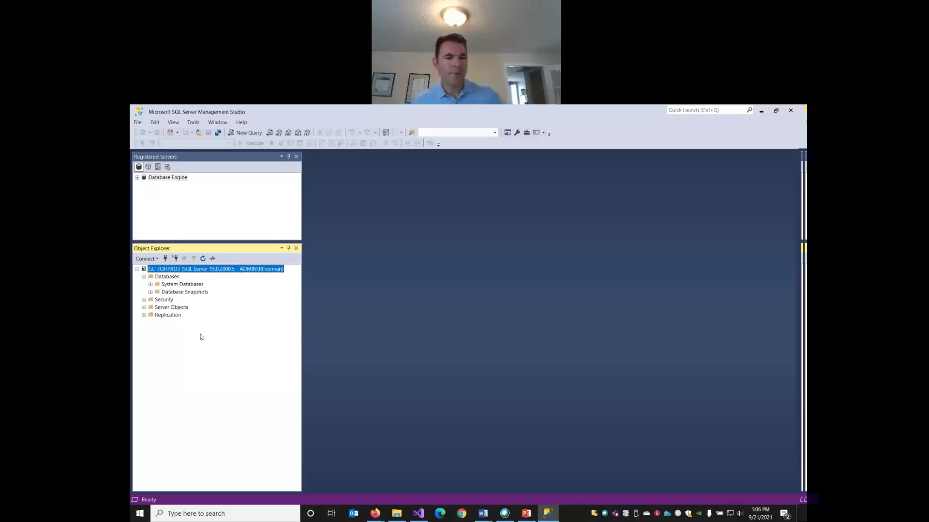
right_click(173, 279)
click(209, 282)
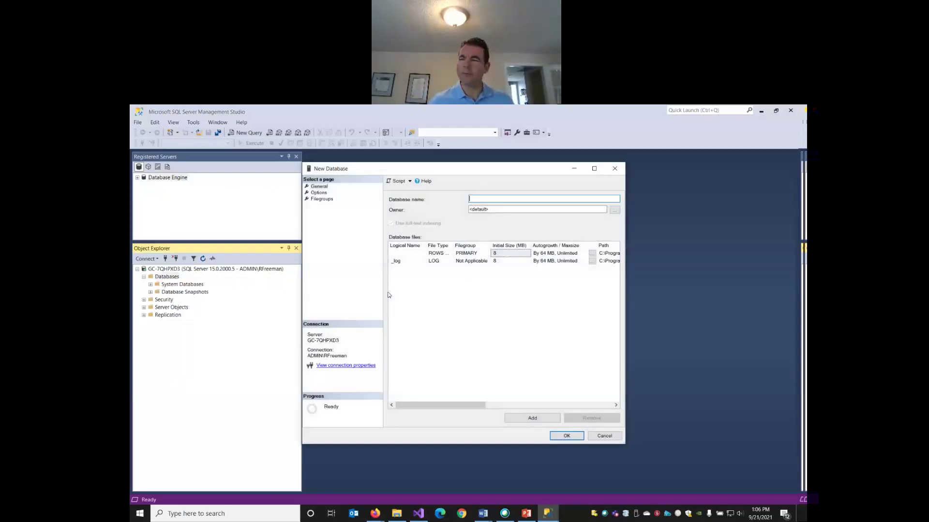
text(GlobalGrub)
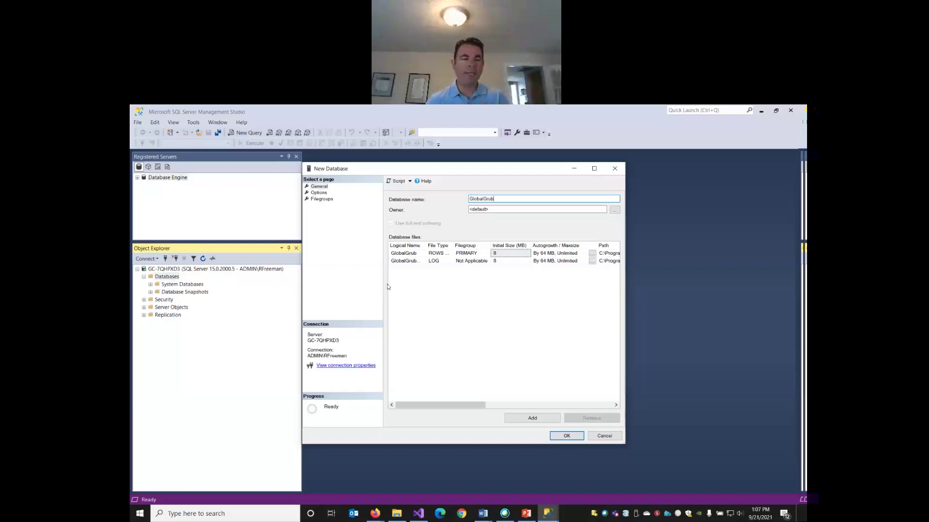
click(572, 437)
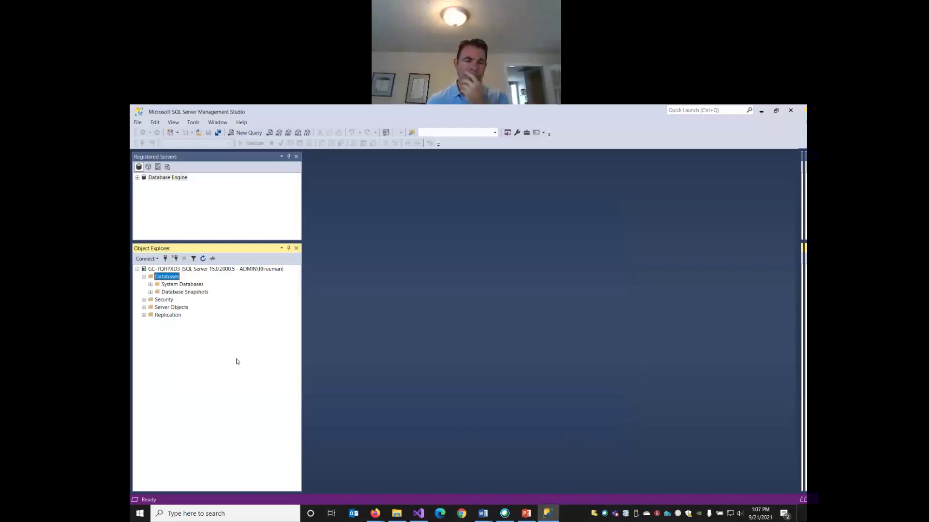
click(202, 258)
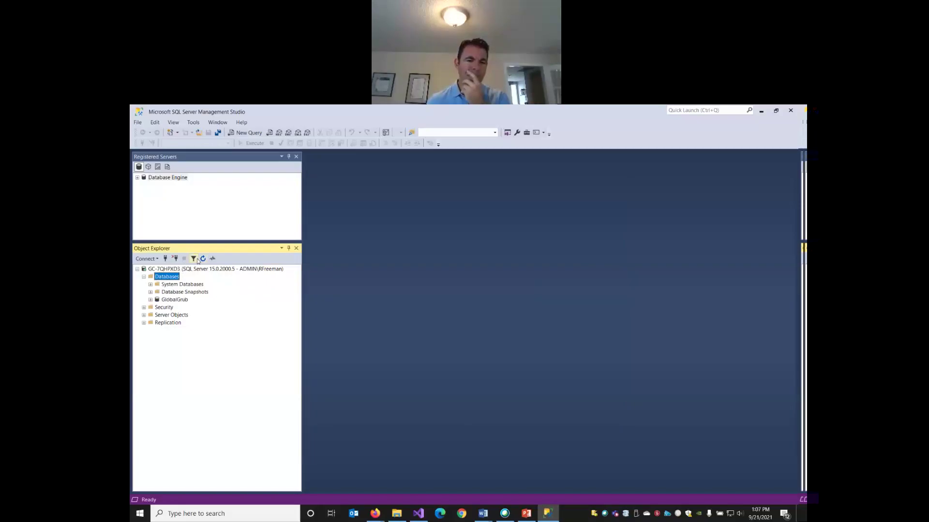
- Expand GlobalGrub in Object Explorer to show its Tables and Views folders, dismissing the login-failed error
click(150, 299)
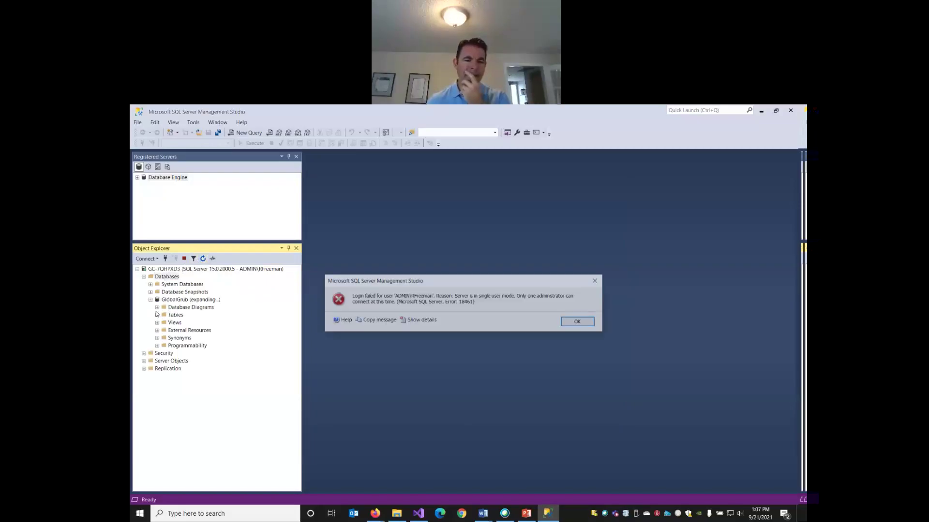
click(579, 322)
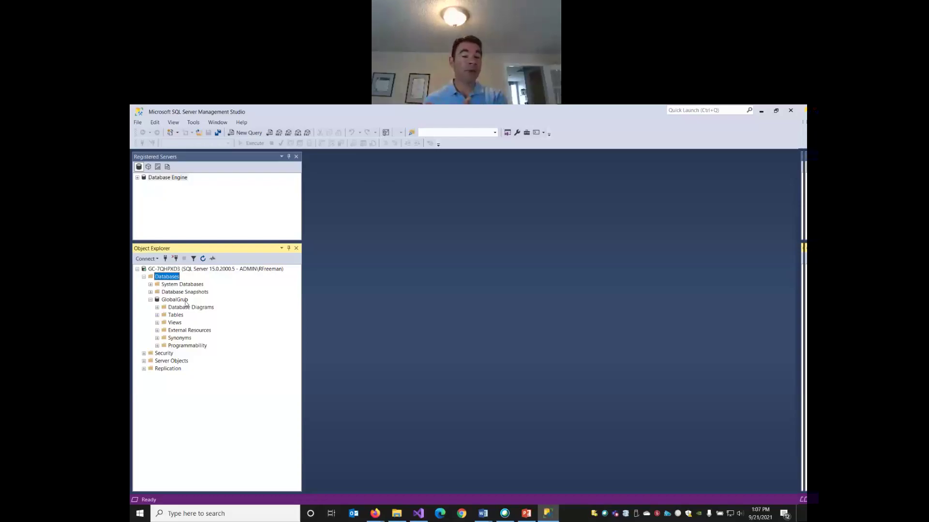
- Switch to the GlobalGrub Firefox window and load the Azure portal in a new tab
click(376, 512)
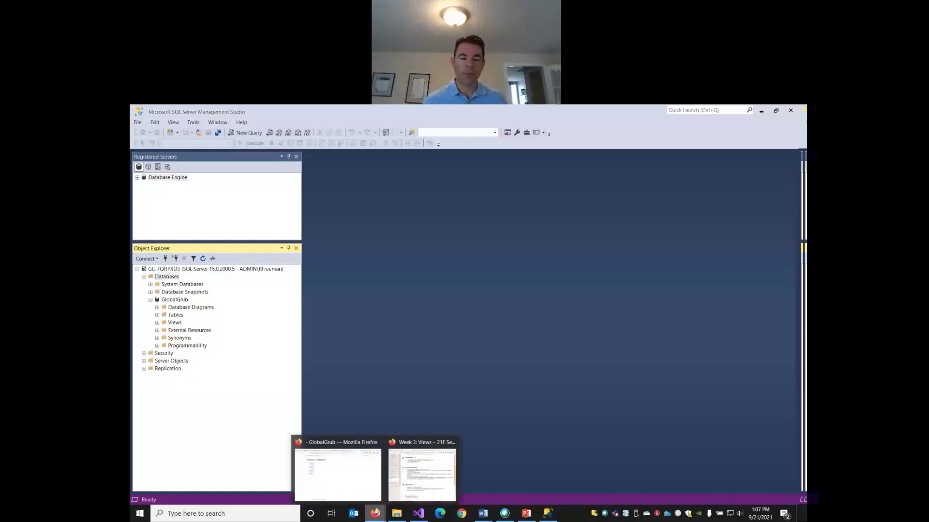
click(346, 474)
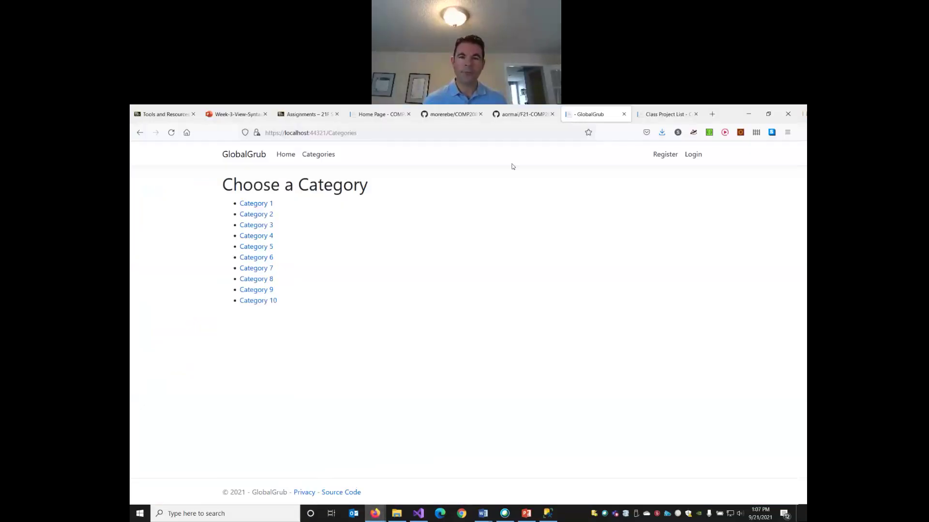
click(712, 115)
click(404, 133)
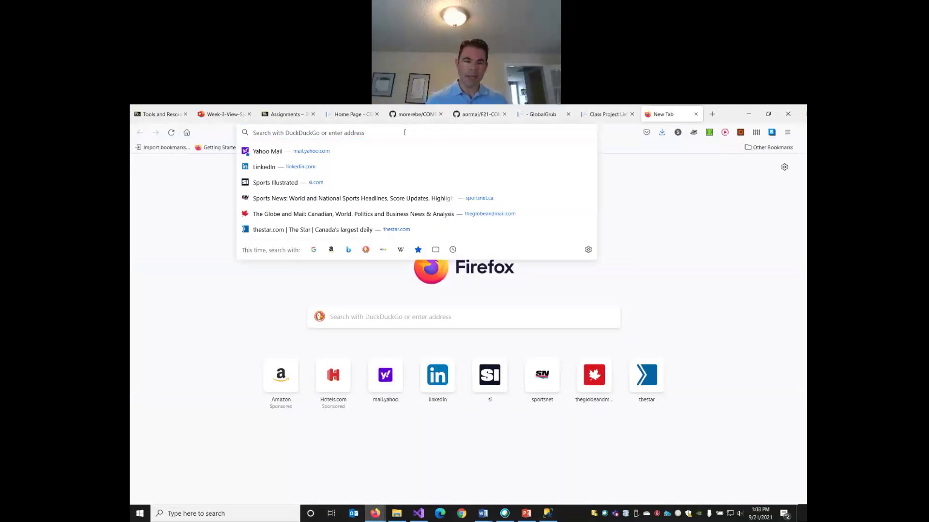
text(portal.azure.com/)
key(Return)
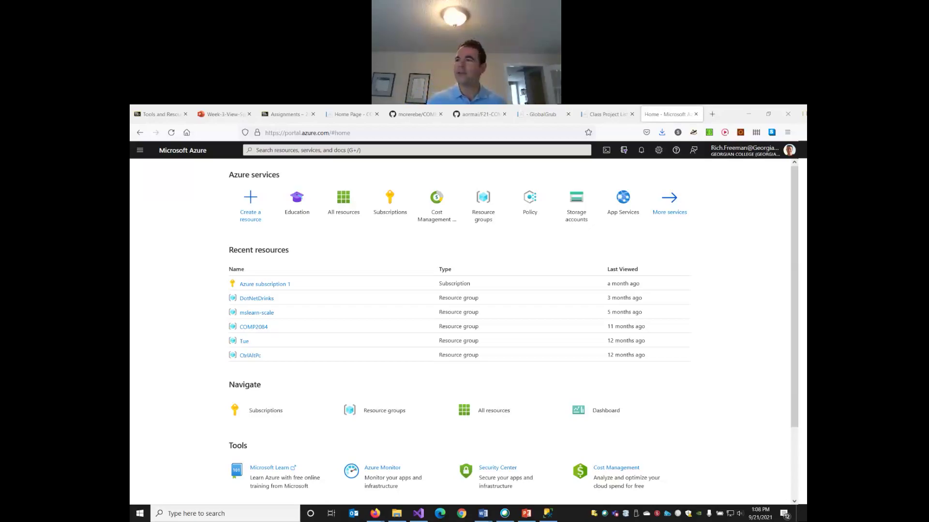
- On the Create a resource page, list the Internet of Things products
click(251, 209)
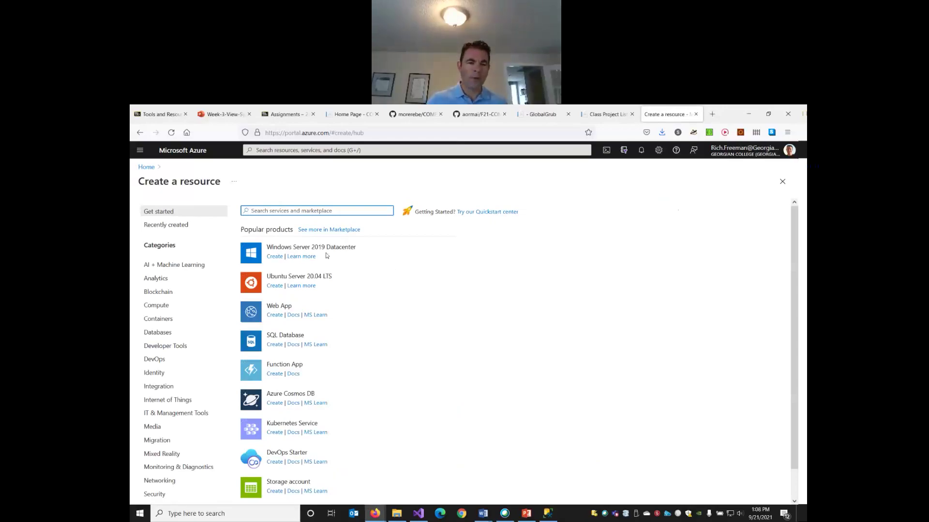
scroll(341, 307, down, 1)
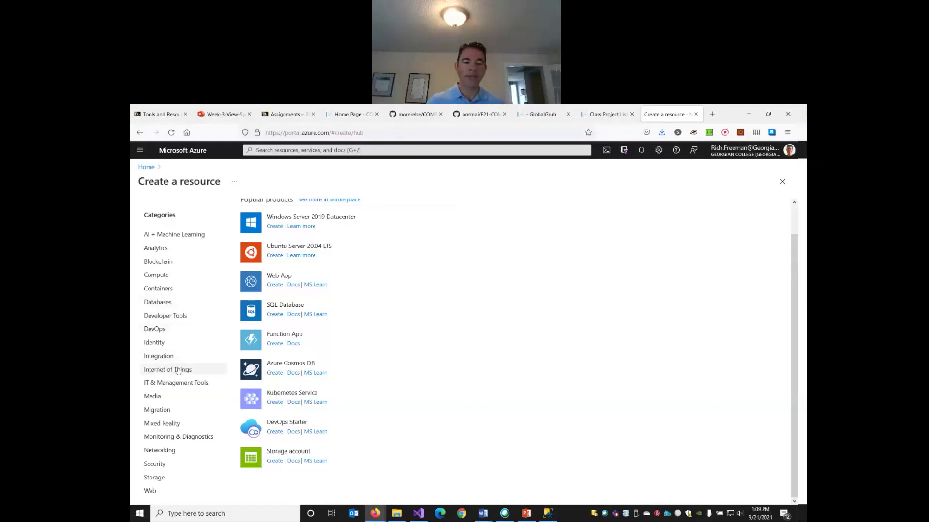
click(182, 369)
scroll(447, 295, down, 1)
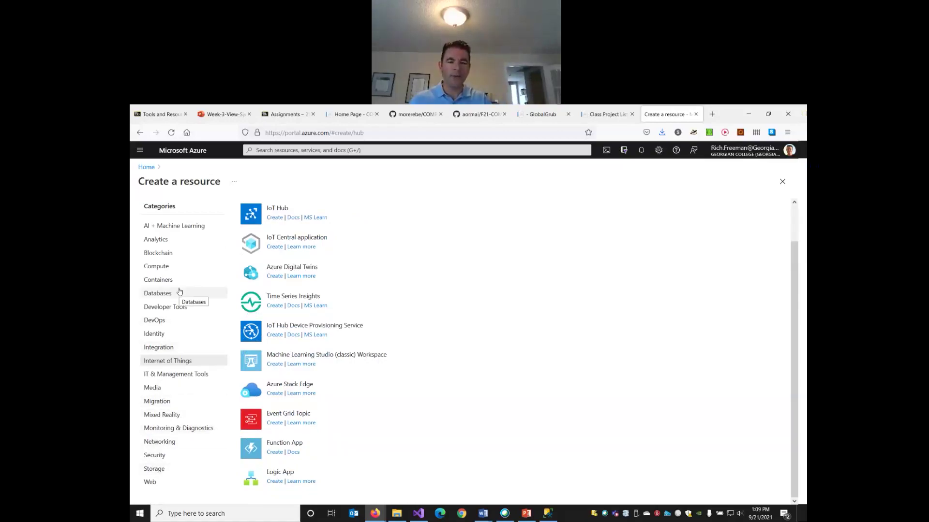
scroll(529, 301, up, 2)
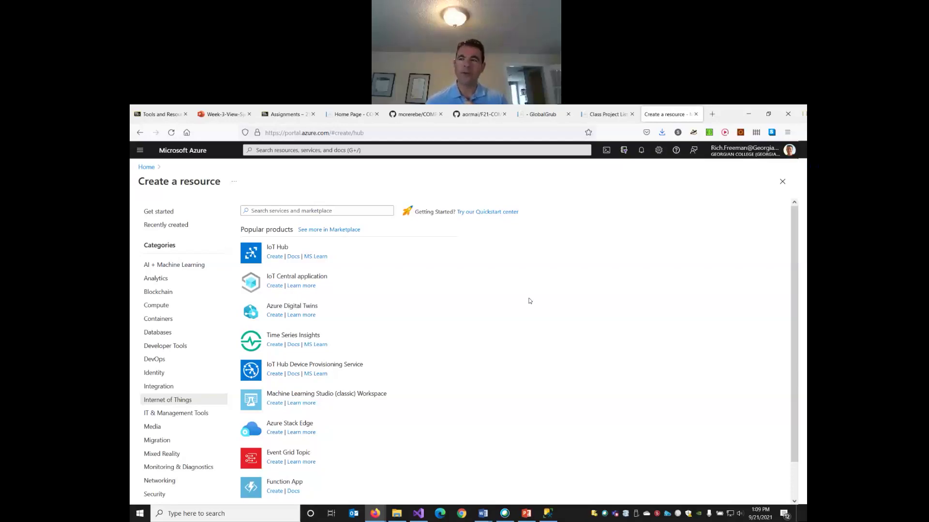
- Open the AZ-900 exam page in a new tab via the 'certi' address suggestion
click(713, 115)
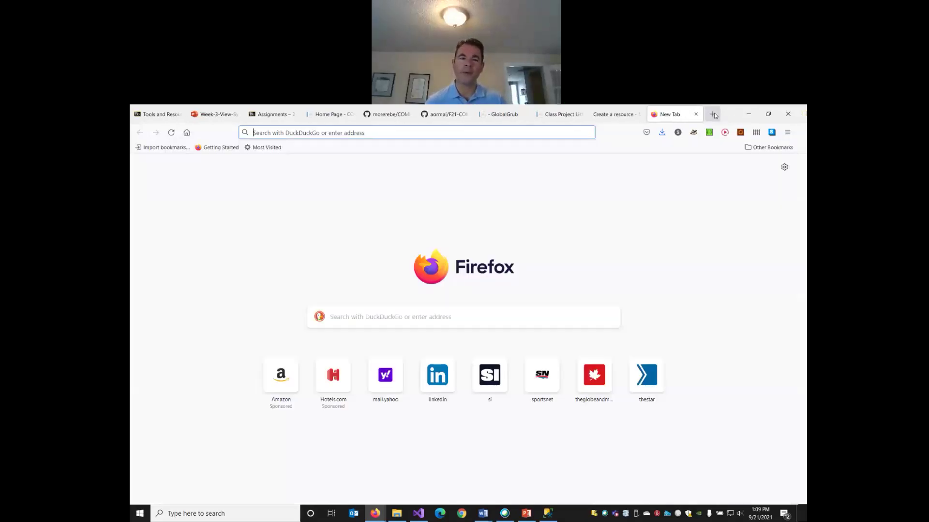
text(certi)
key(Down)
key(Down)
key(Down)
key(Down)
key(Down)
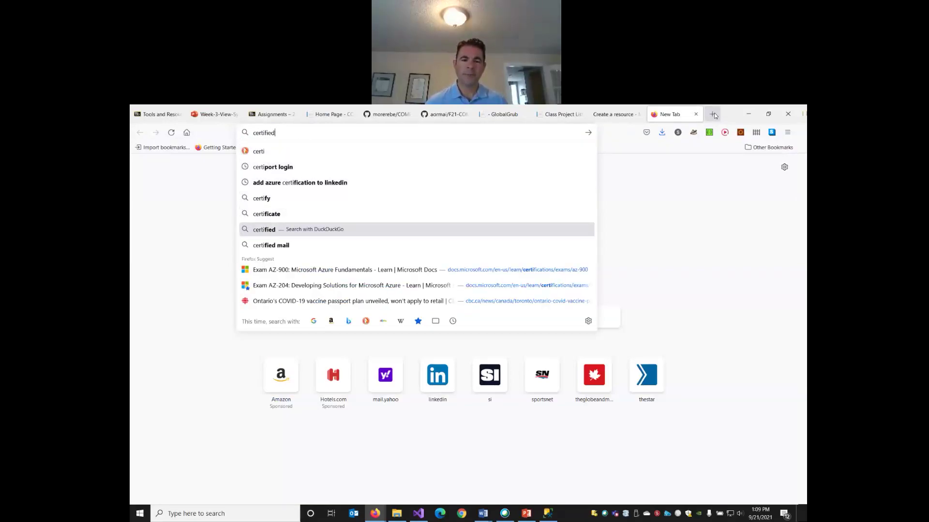
key(Down)
key(Down)
key(Return)
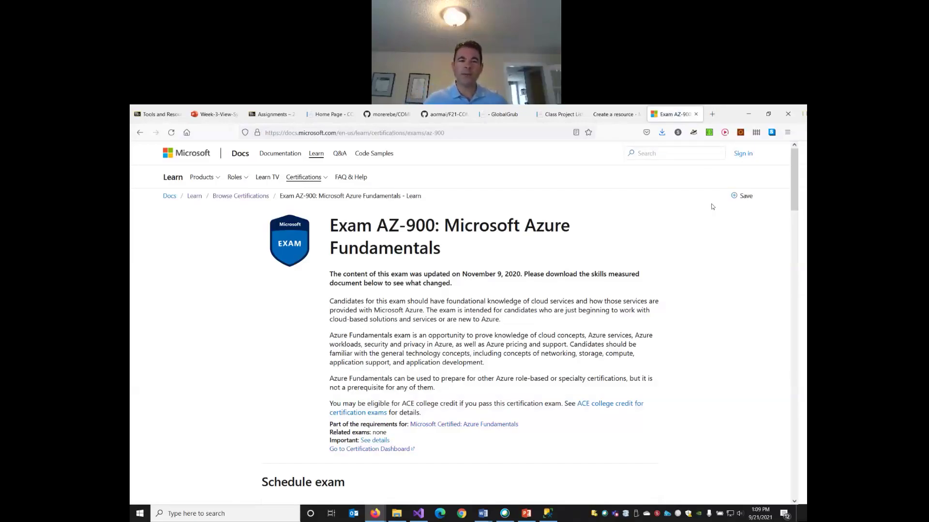
- Open the Azure Fundamentals part 1: Describe core Azure concepts learning path from the exam page
scroll(632, 224, down, 3)
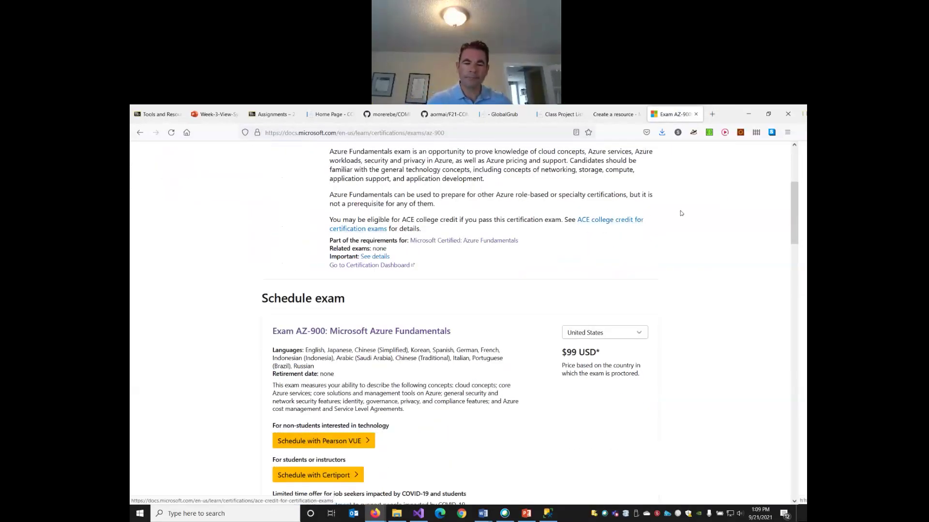
scroll(682, 213, down, 2)
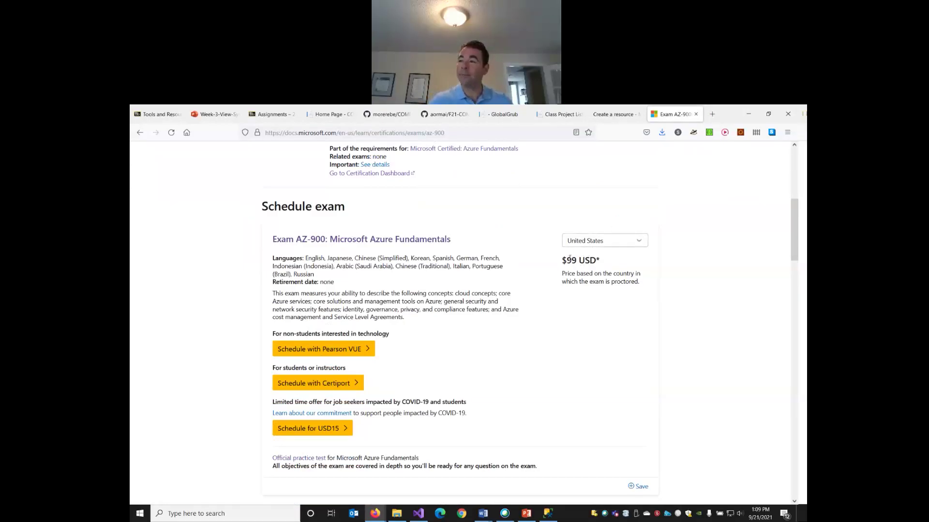
scroll(541, 250, up, 4)
scroll(540, 250, down, 4)
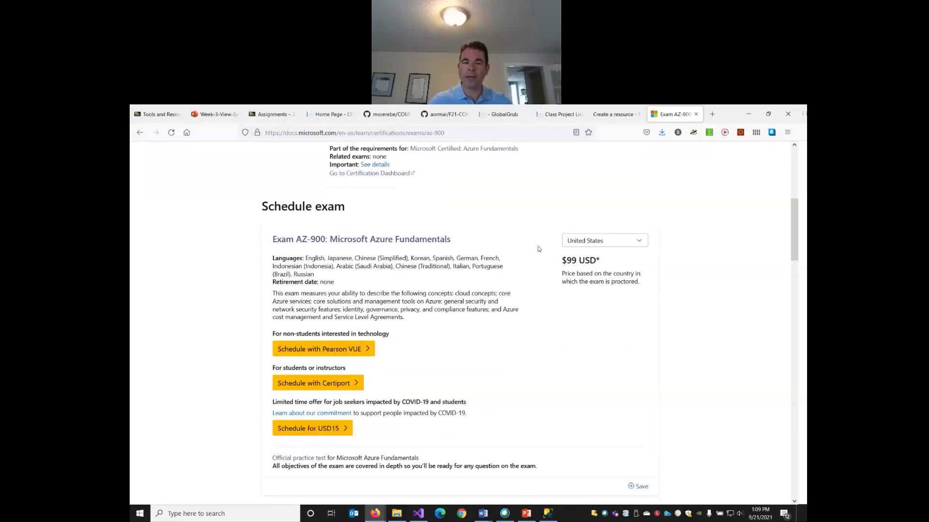
scroll(537, 250, down, 5)
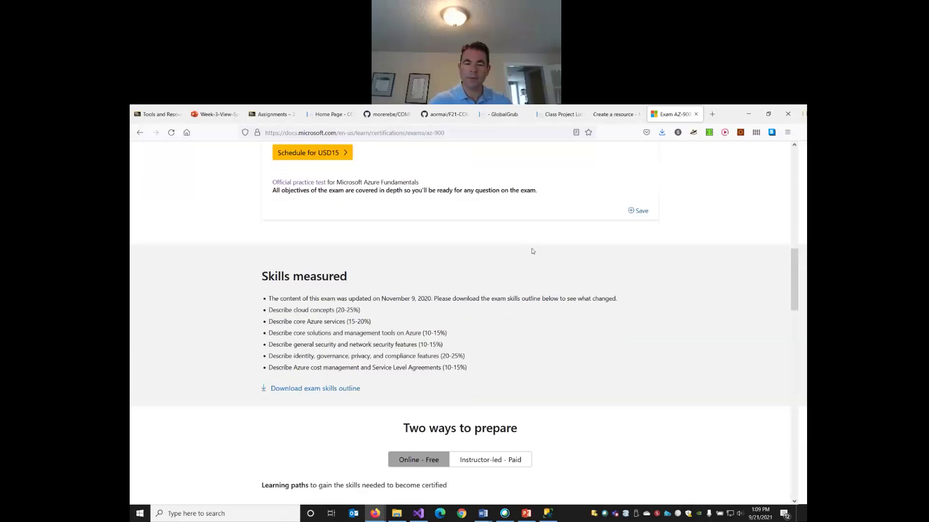
scroll(534, 251, down, 6)
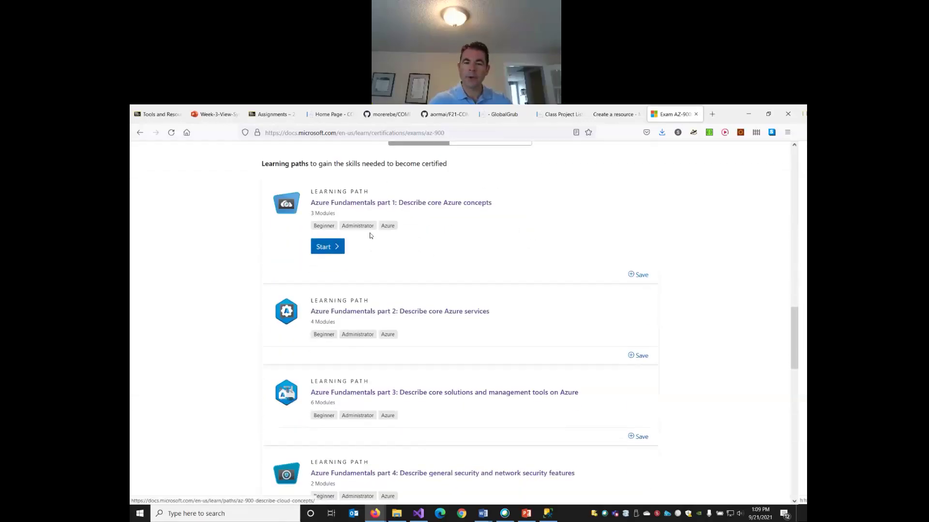
click(418, 203)
scroll(526, 206, down, 13)
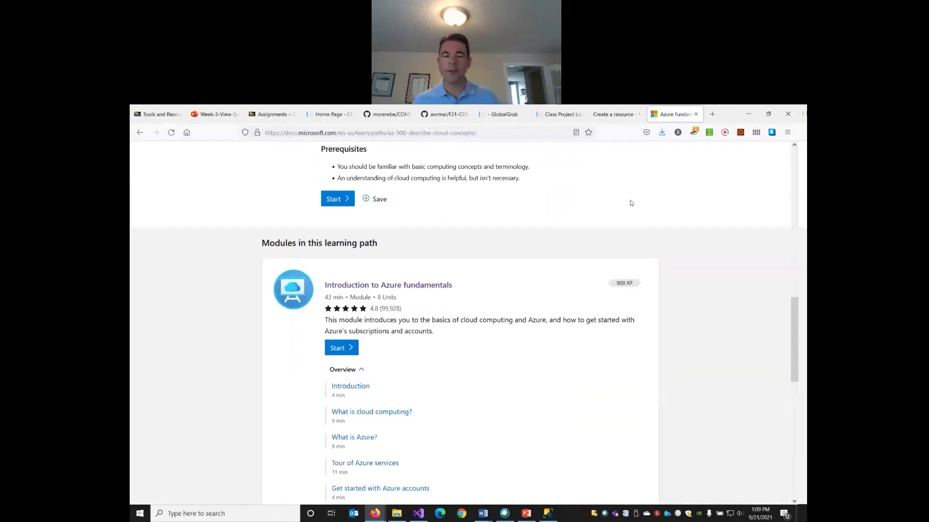
scroll(629, 202, down, 15)
scroll(534, 244, up, 16)
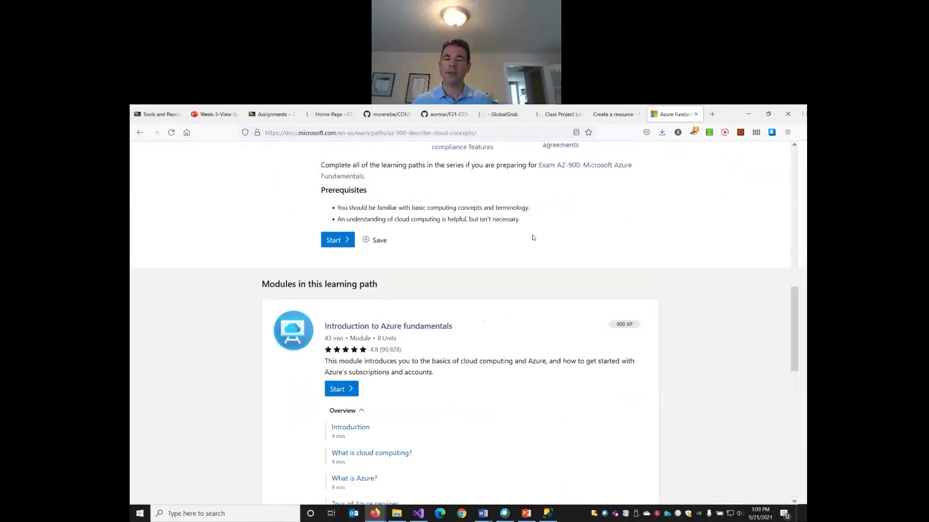
scroll(533, 238, up, 13)
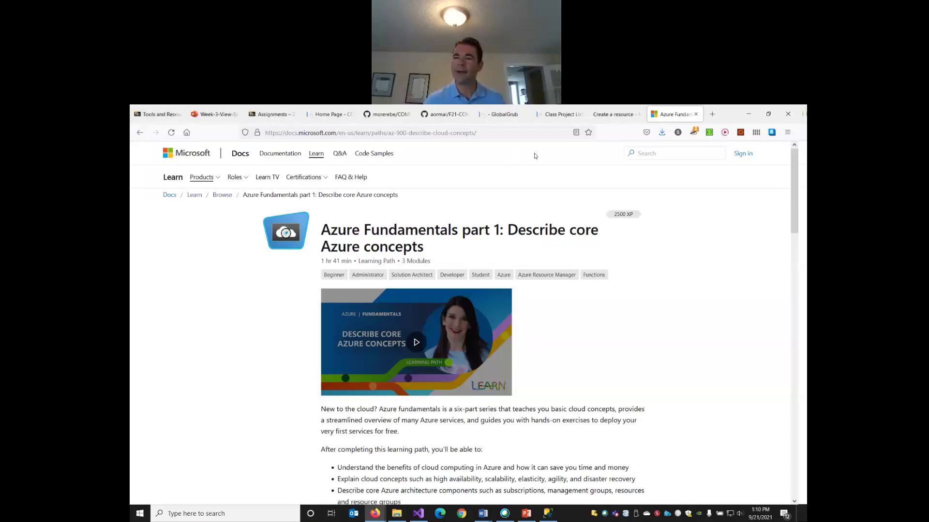
- Back in the Azure portal, go to Create a resource and start a new SQL Database
click(600, 116)
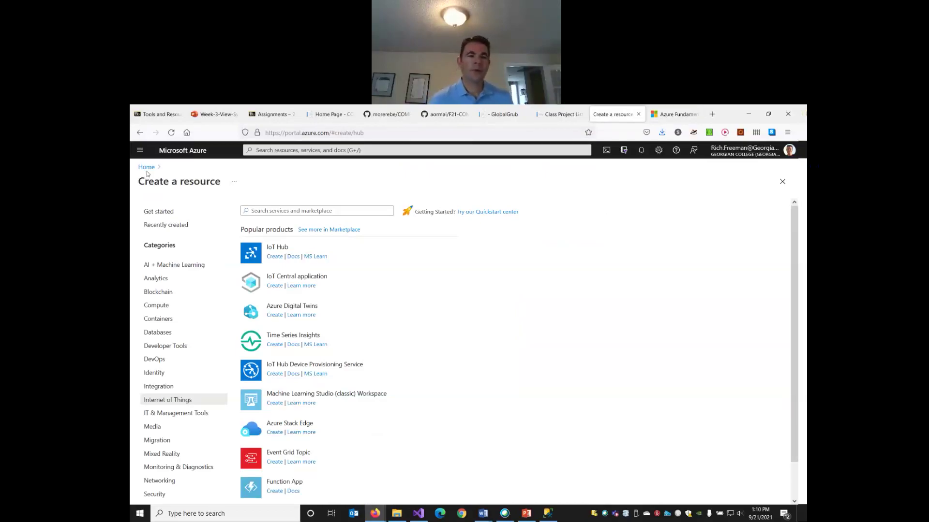
click(146, 168)
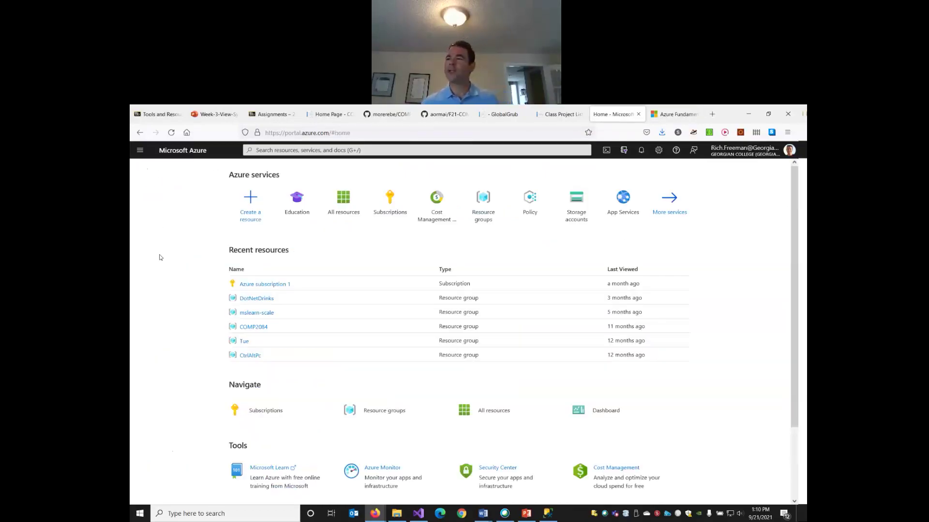
click(251, 212)
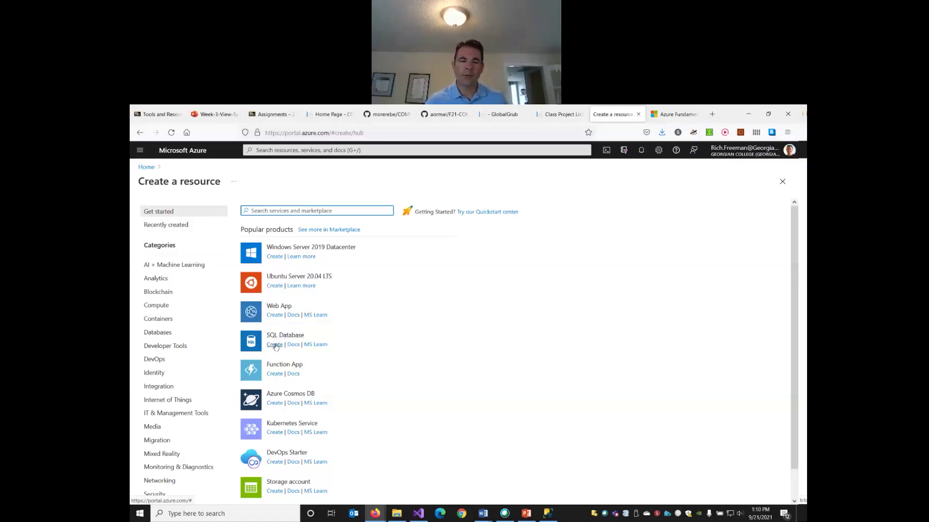
click(275, 346)
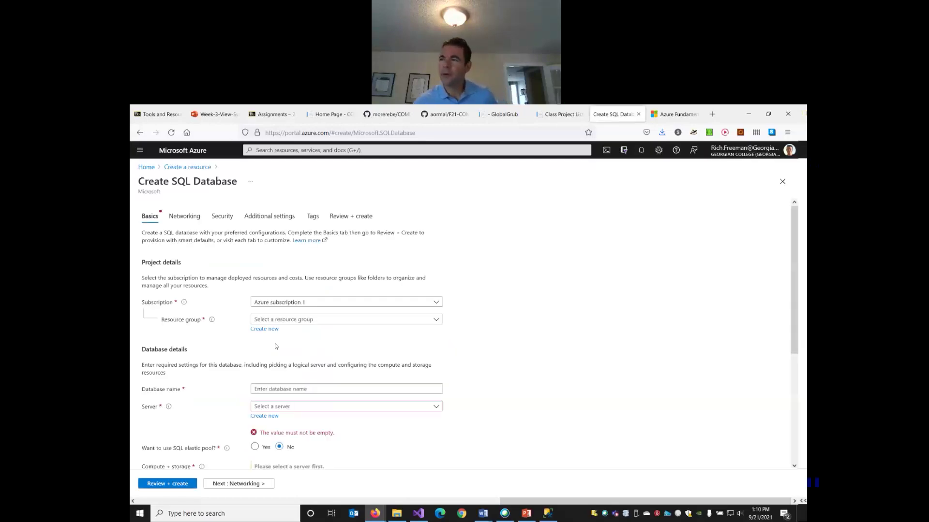
- Set the database's subscription to Azure for Students
click(363, 304)
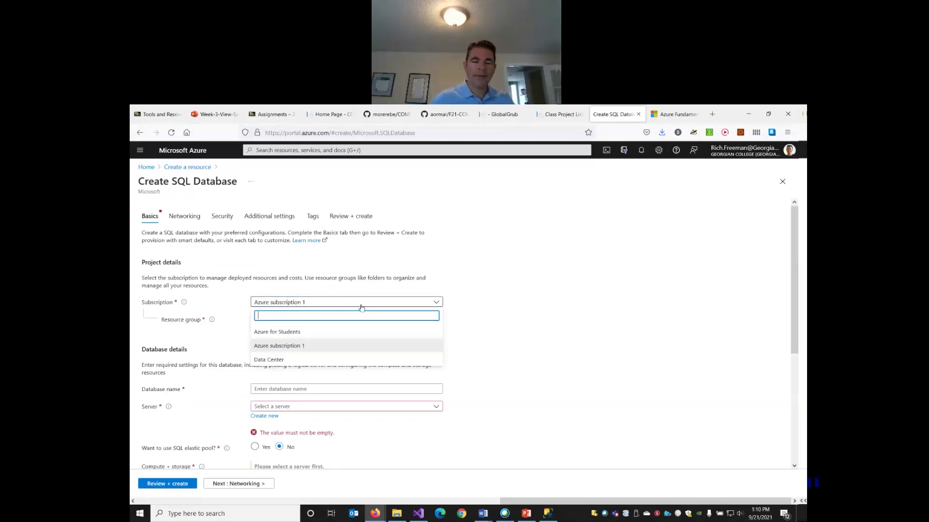
click(287, 333)
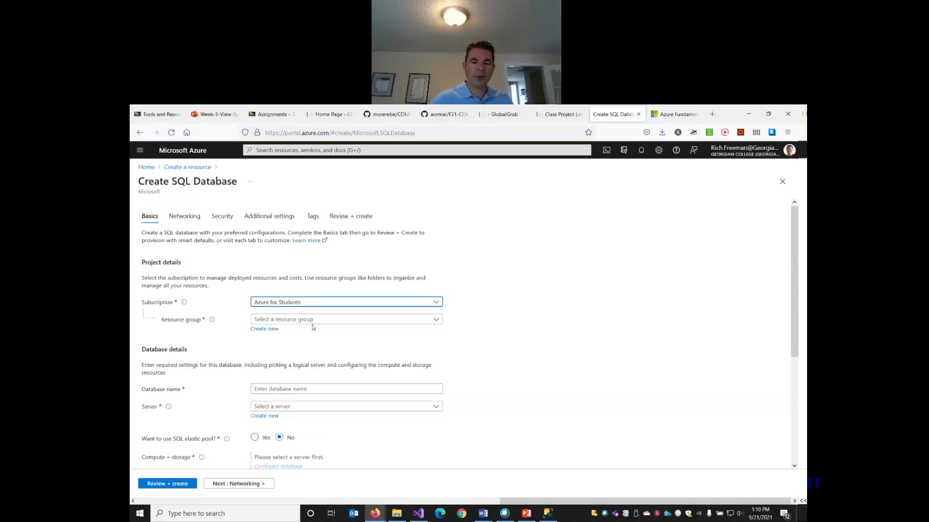
scroll(522, 279, down, 1)
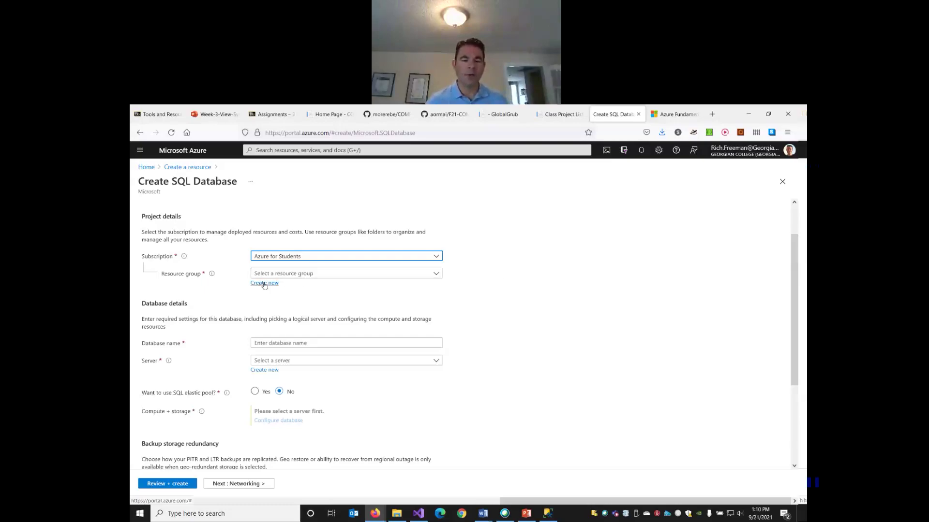
- Create a new resource group named TueF21 for the database
click(309, 274)
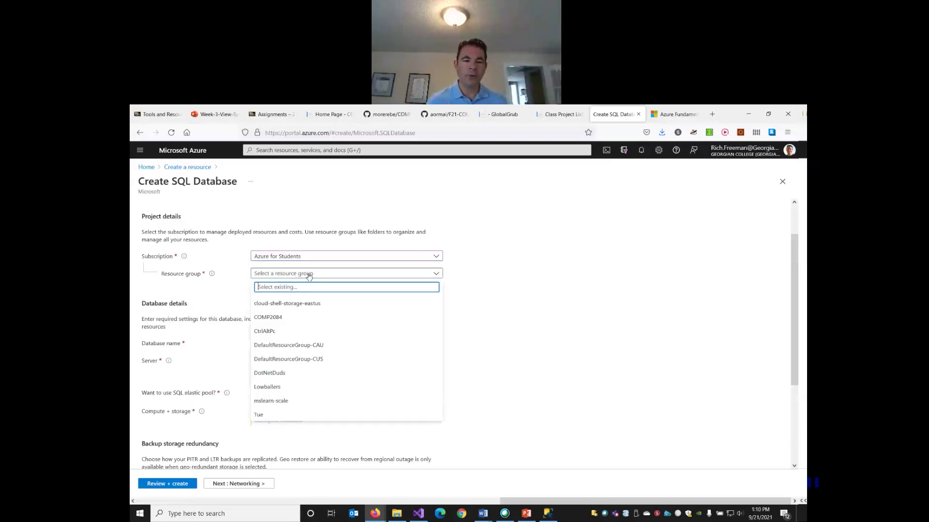
click(499, 331)
click(269, 284)
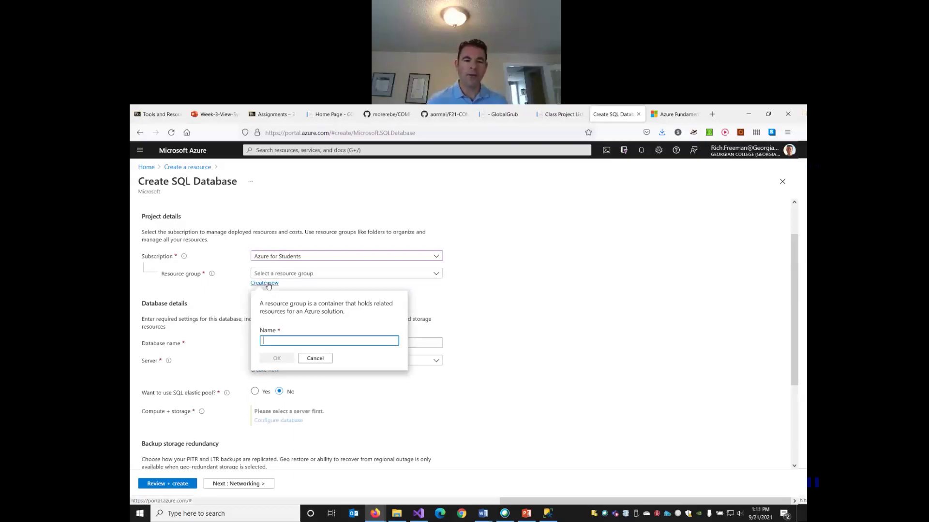
text(Tue)
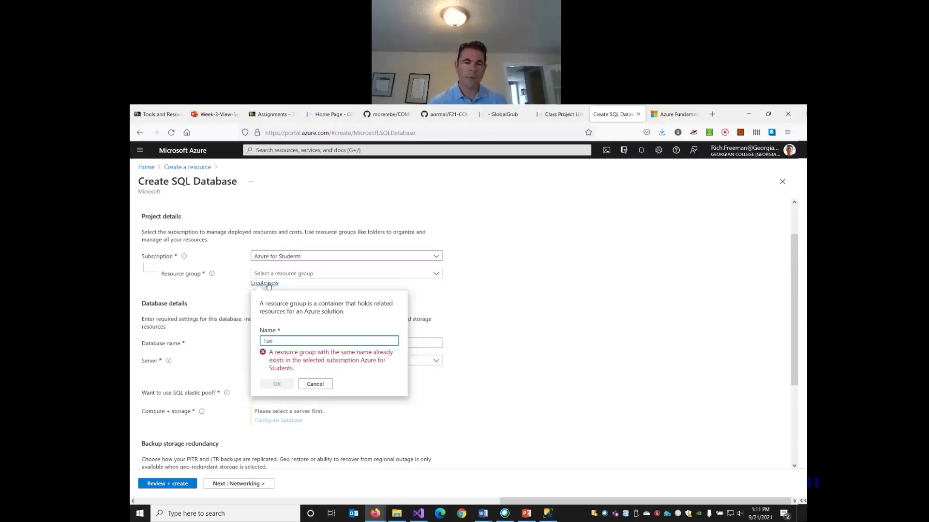
text(Tue)
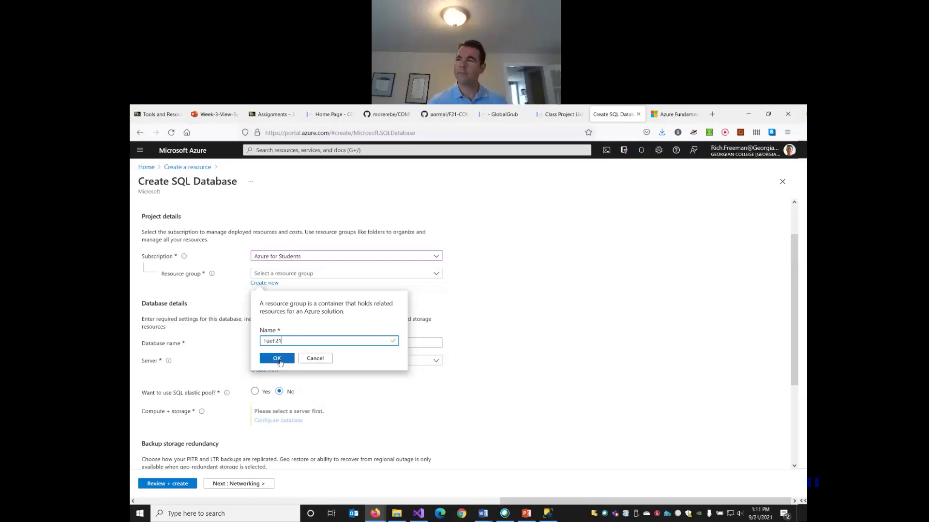
click(276, 358)
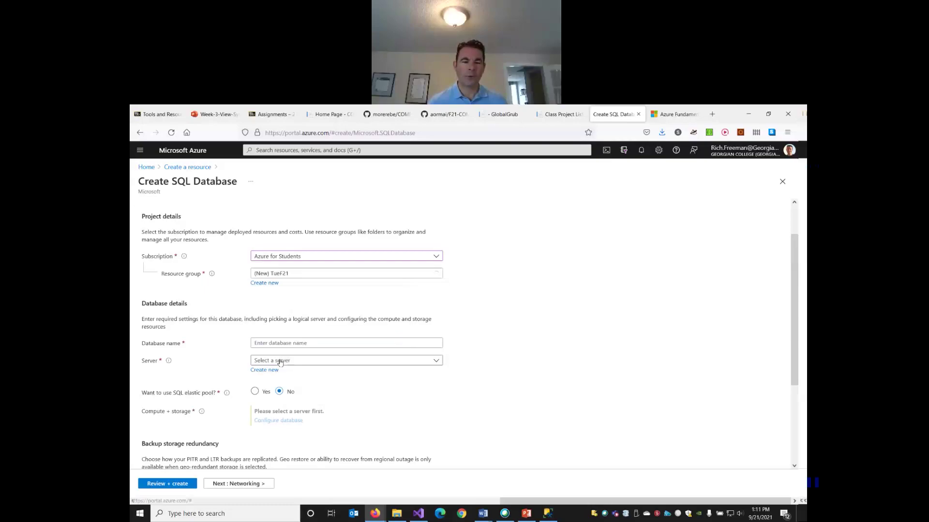
- Name the database GlobalGrub
scroll(343, 293, down, 1)
click(333, 294)
text(G)
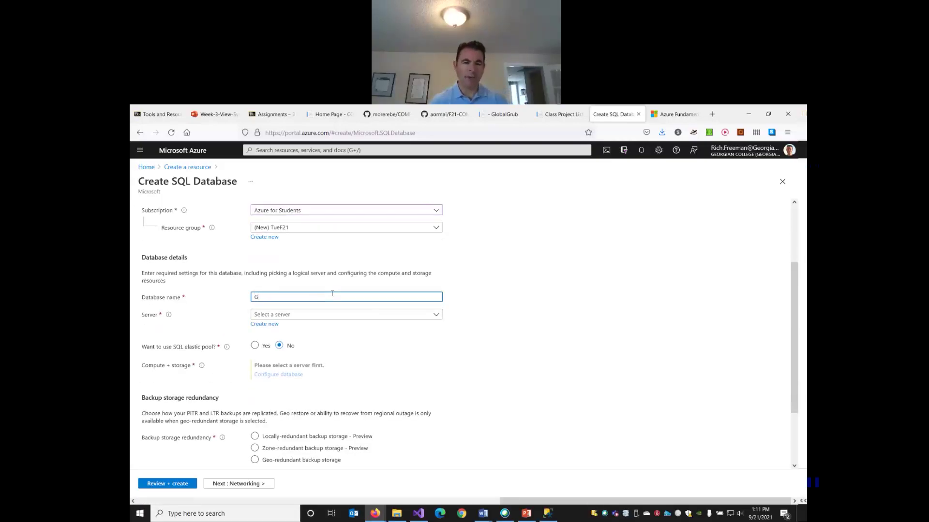
text(lobalGrub)
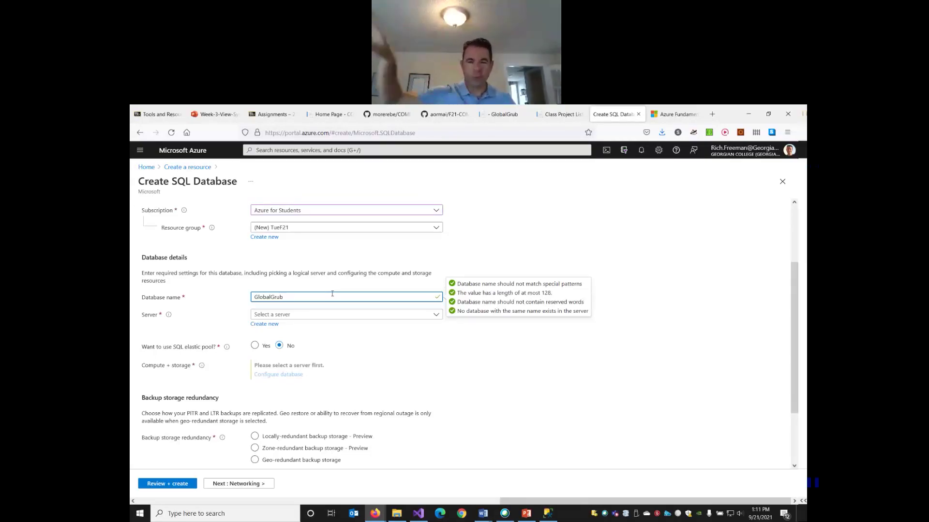
click(380, 337)
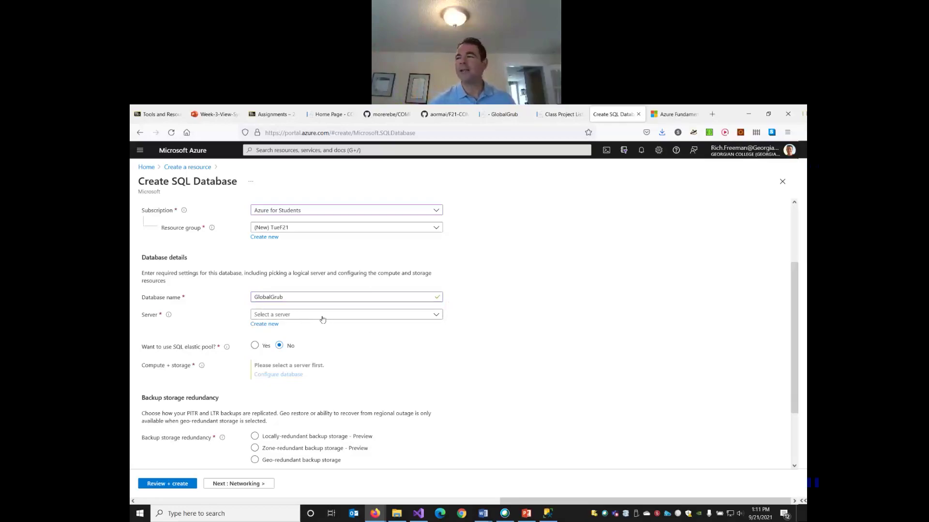
- Create a new server named globalgrub with an admin login and the password entered twice
click(269, 325)
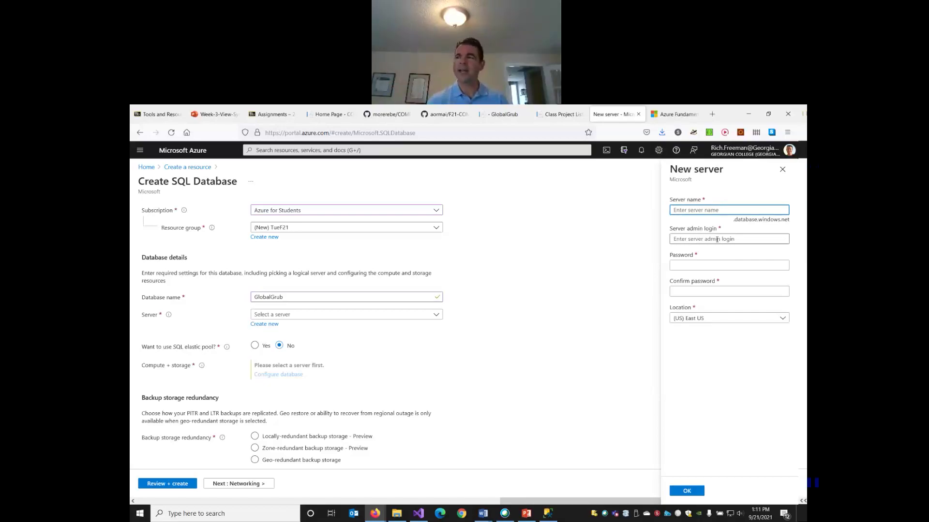
text(globalgrub)
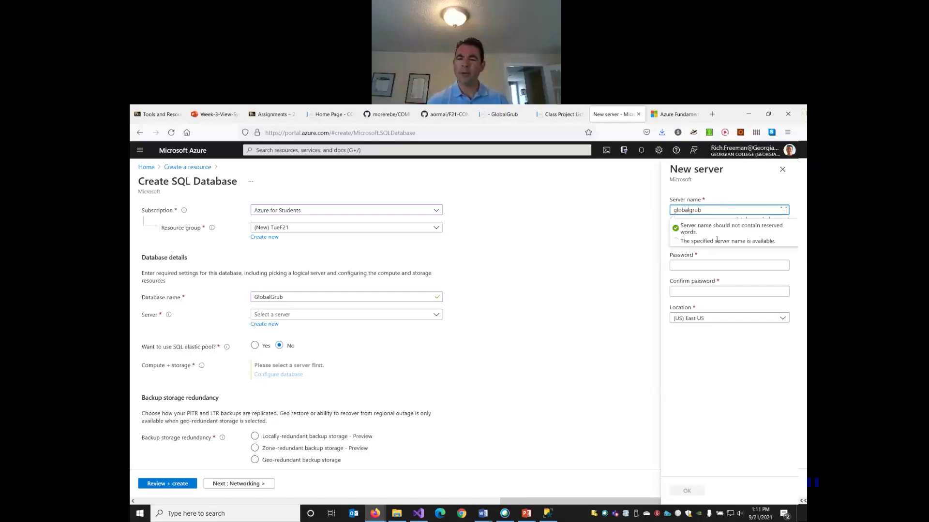
click(717, 239)
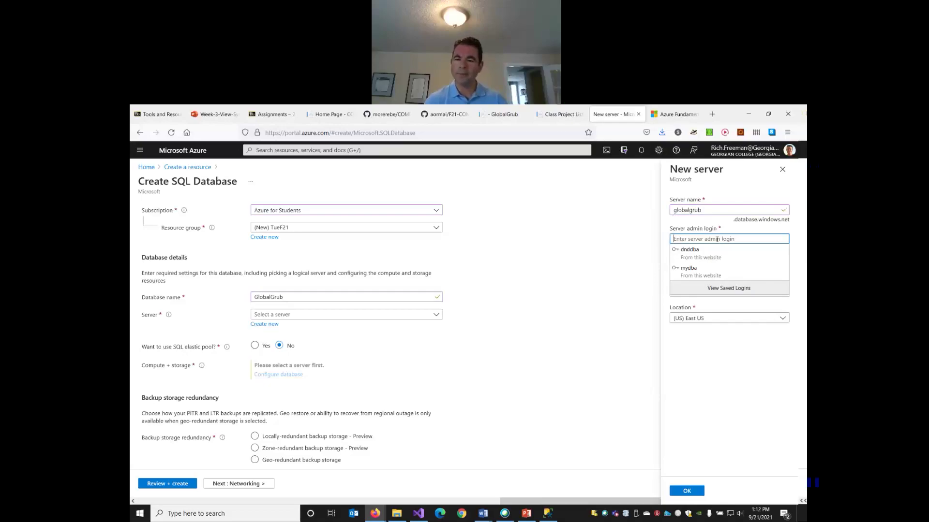
text(tuedba)
click(705, 266)
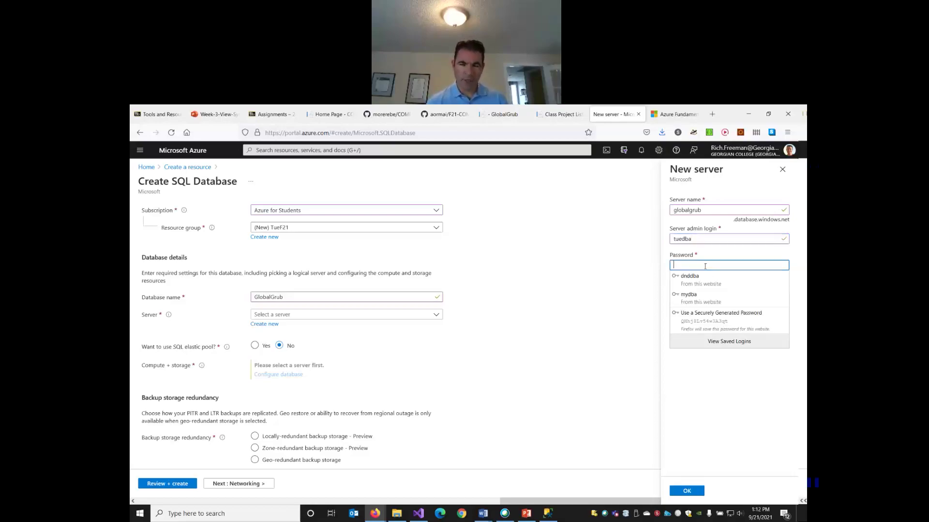
text(•••••••••)
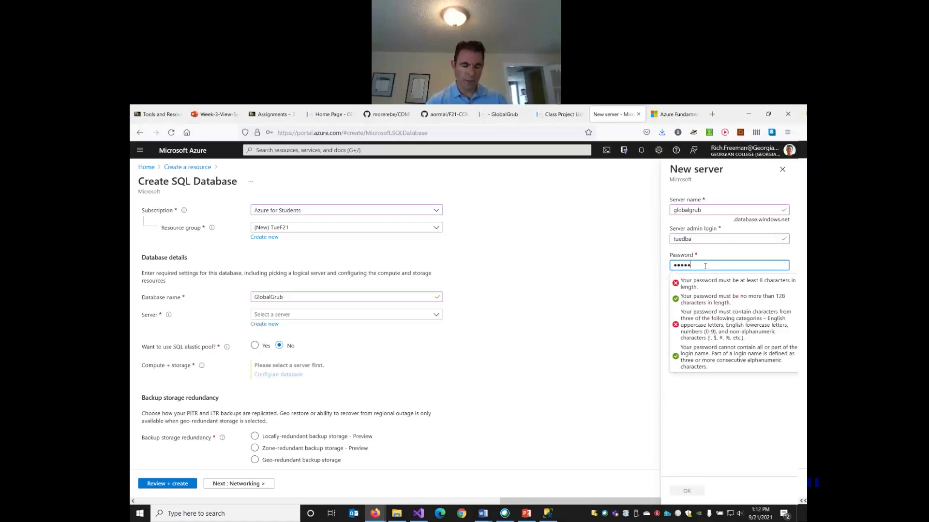
click(627, 306)
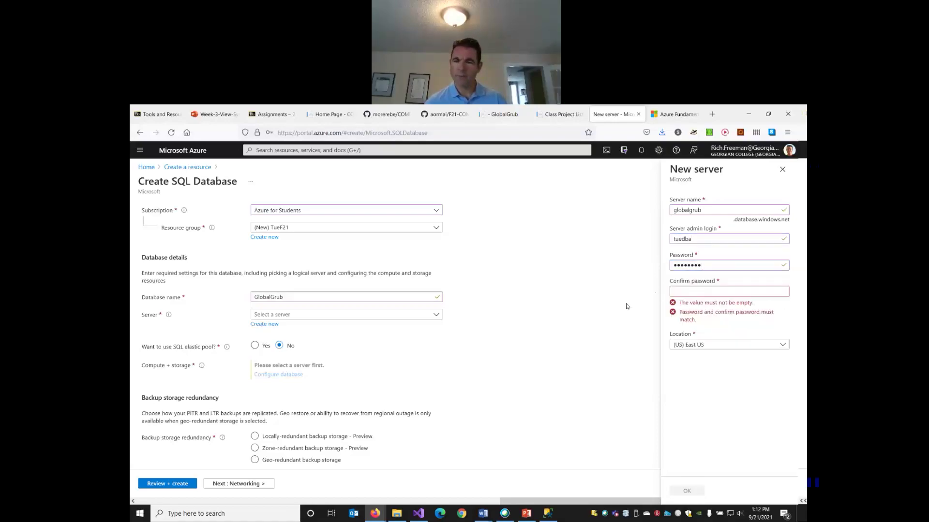
click(690, 291)
text(•••••••••)
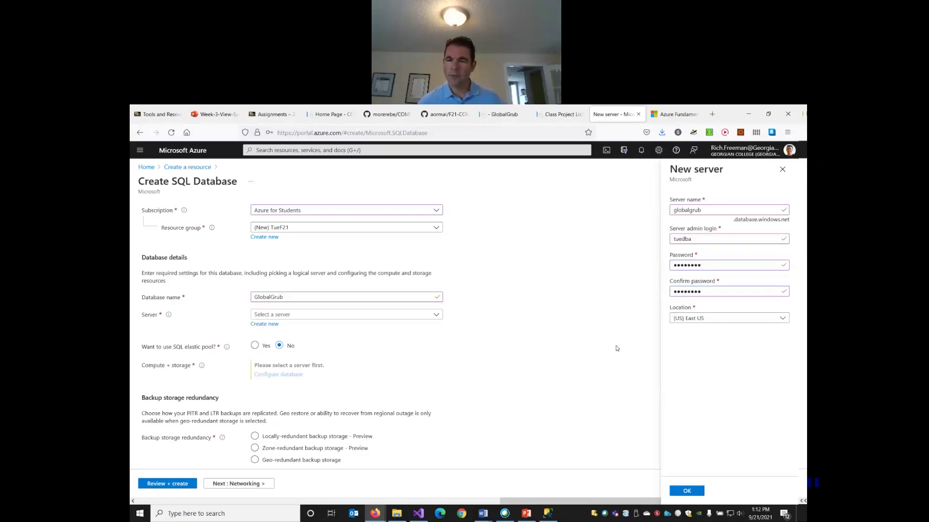
click(781, 320)
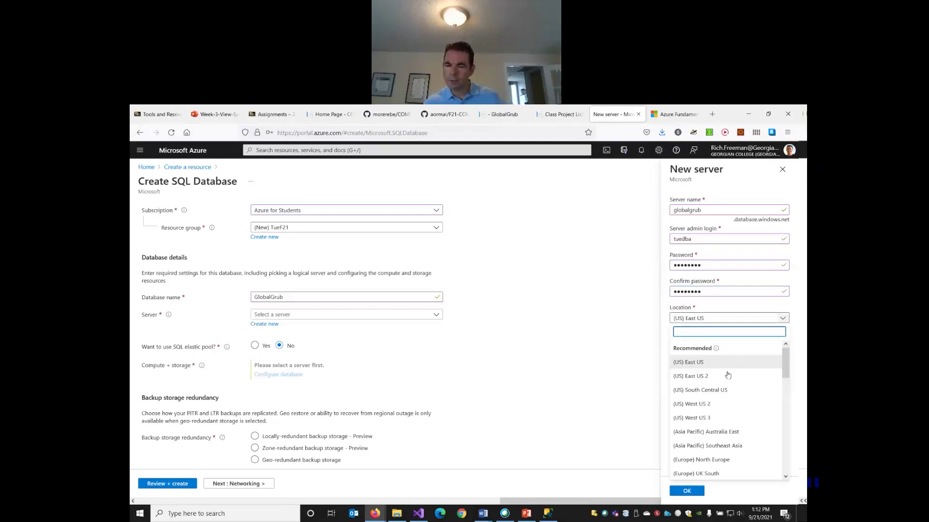
scroll(729, 374, down, 6)
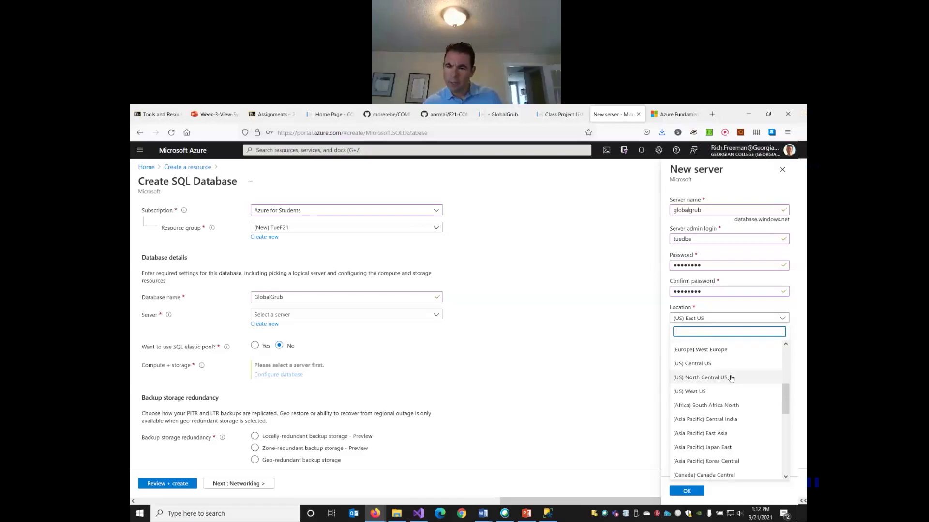
scroll(731, 380, down, 8)
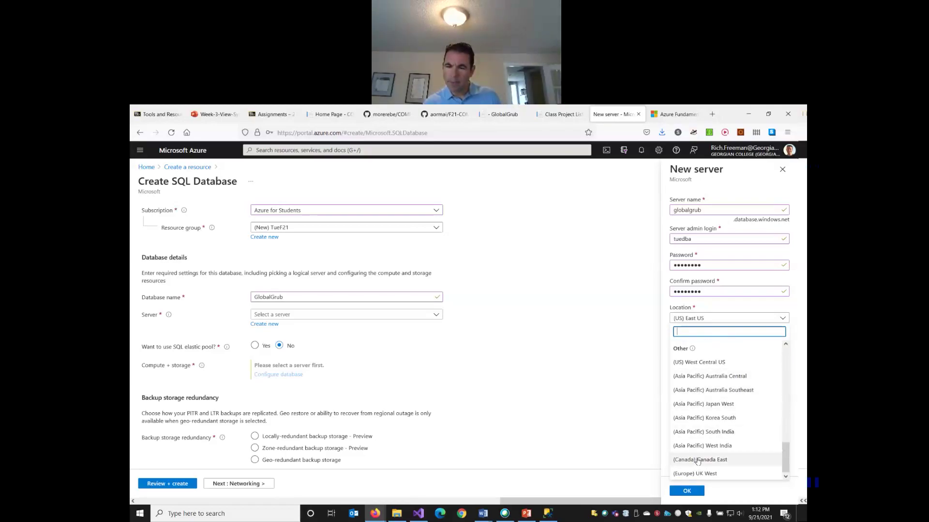
click(705, 461)
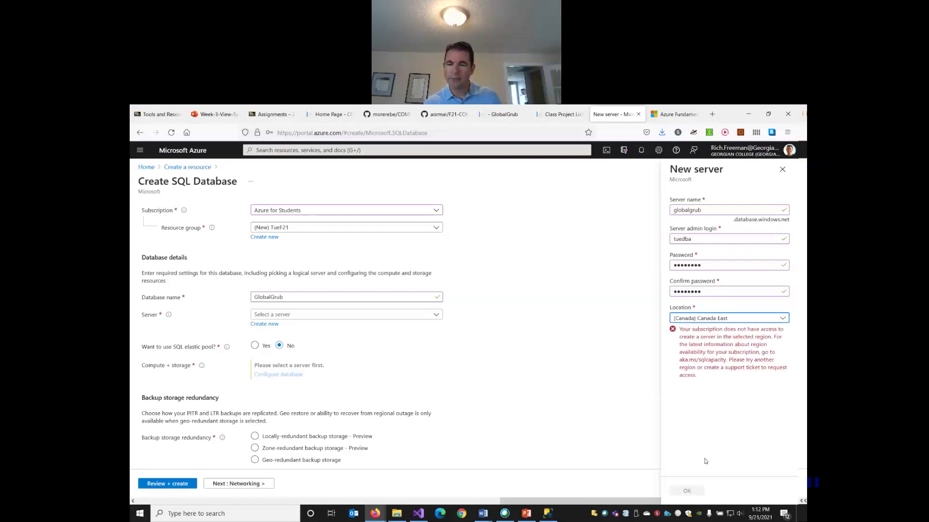
click(782, 319)
scroll(747, 287, up, 10)
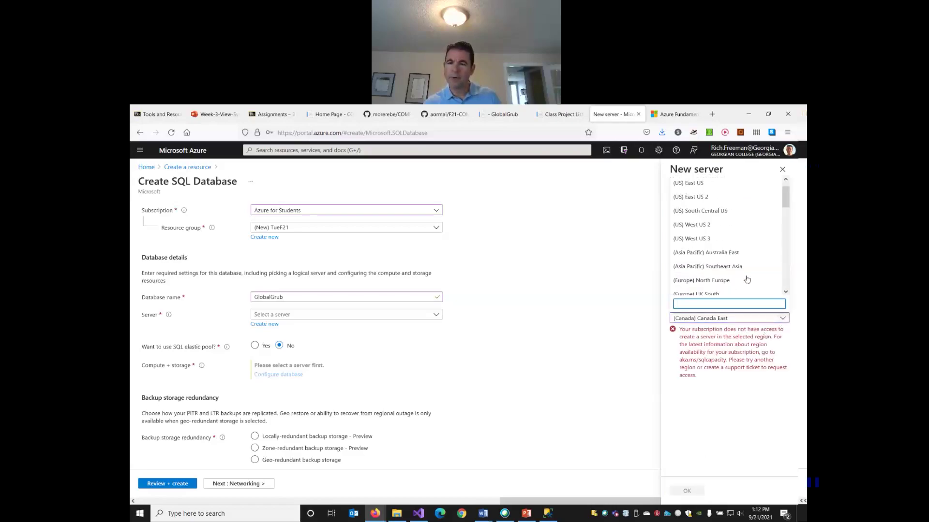
click(701, 201)
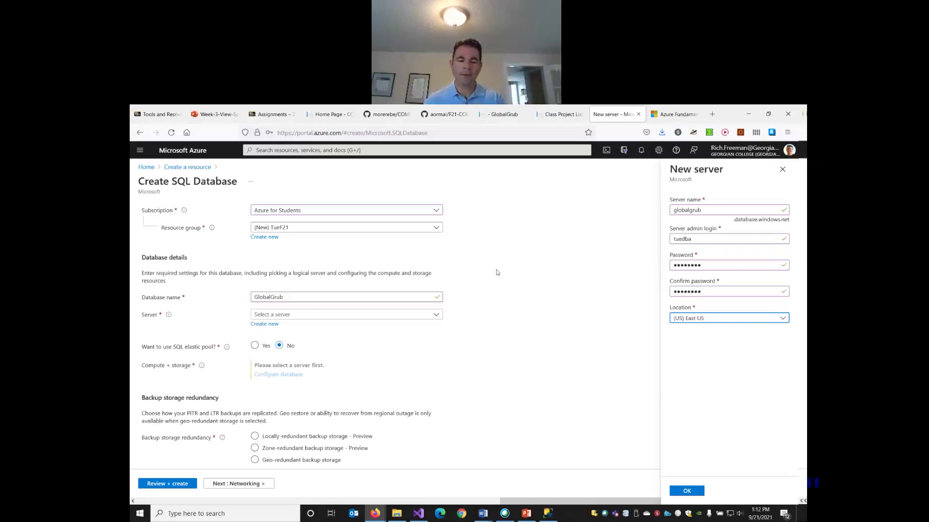
- Create an empty text file named Fall2021-Azure-Credentials.txt in the COMP2084 folder
click(397, 514)
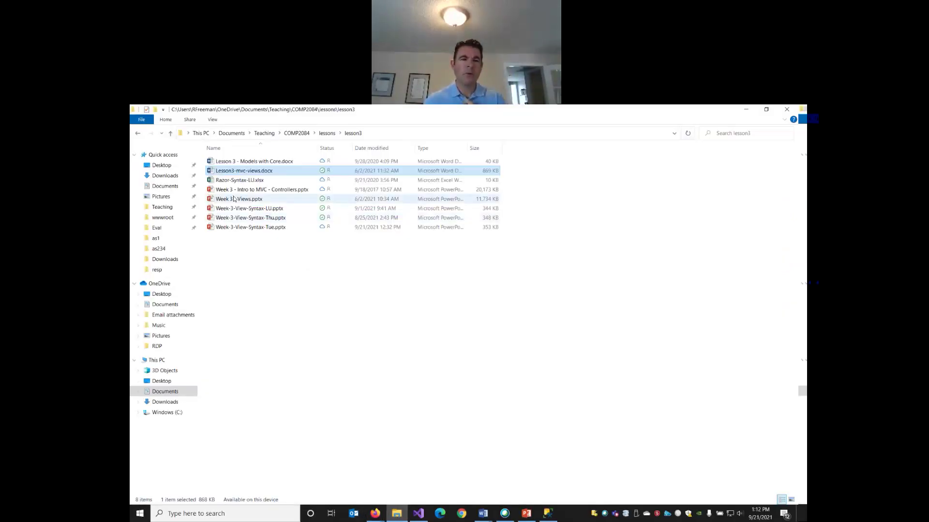
click(296, 134)
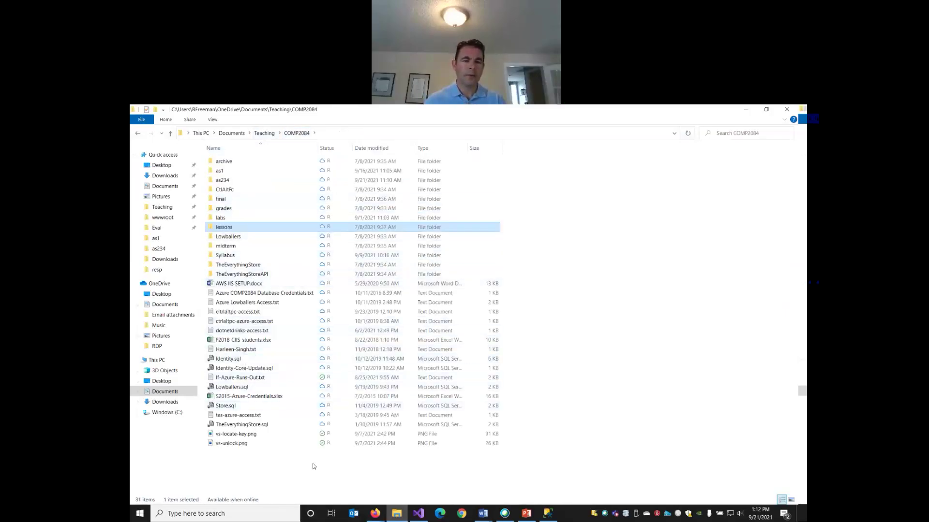
right_click(244, 477)
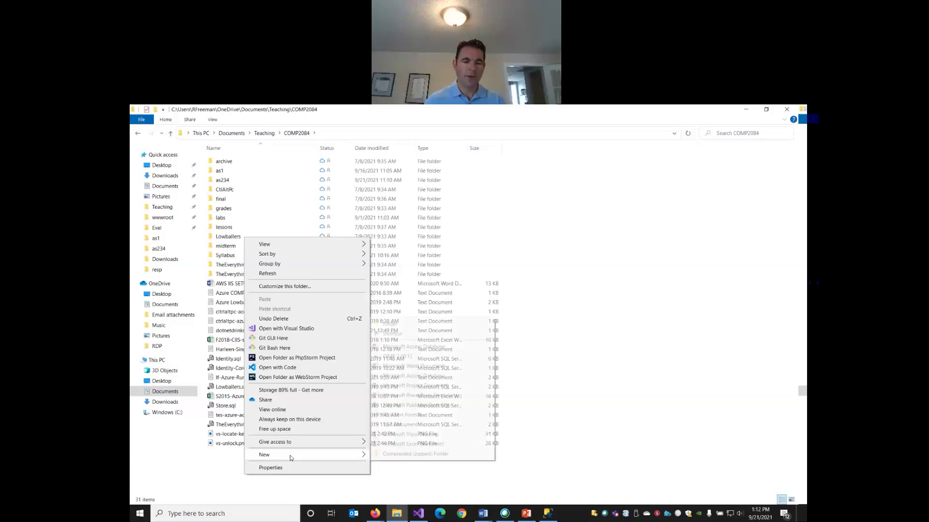
mouse_move(290, 456)
click(400, 425)
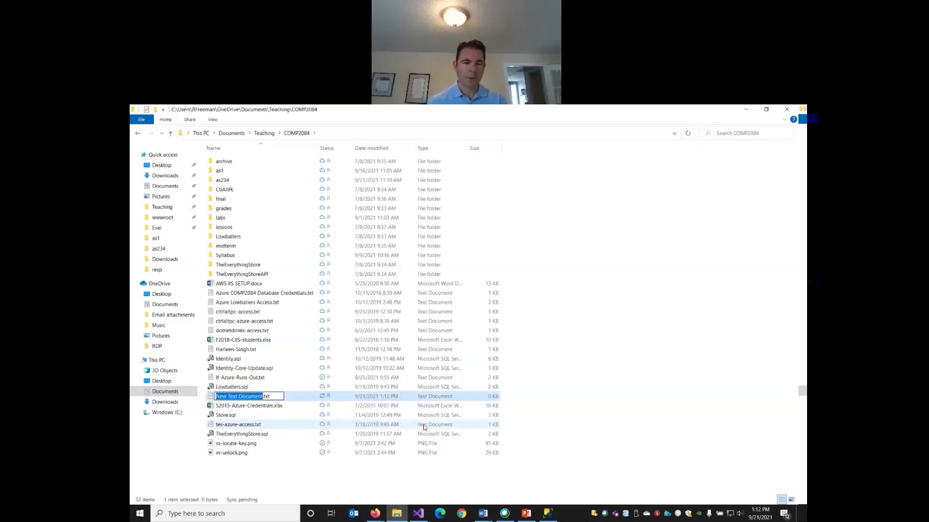
text(Fall2021-)
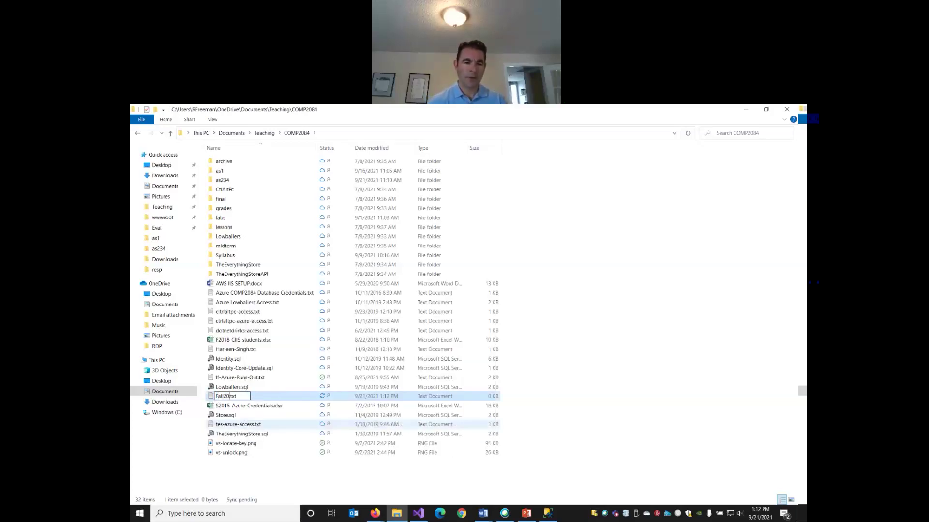
text(Azur)
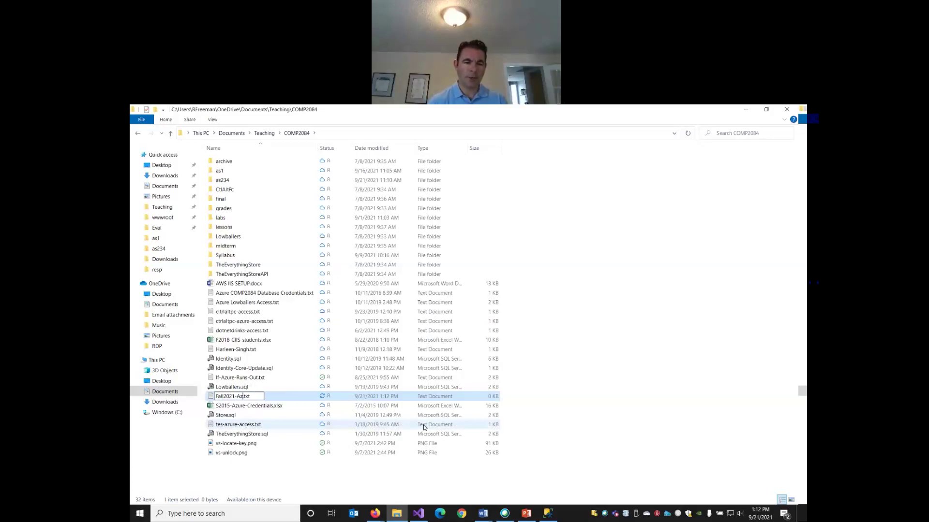
text(e-Credentials)
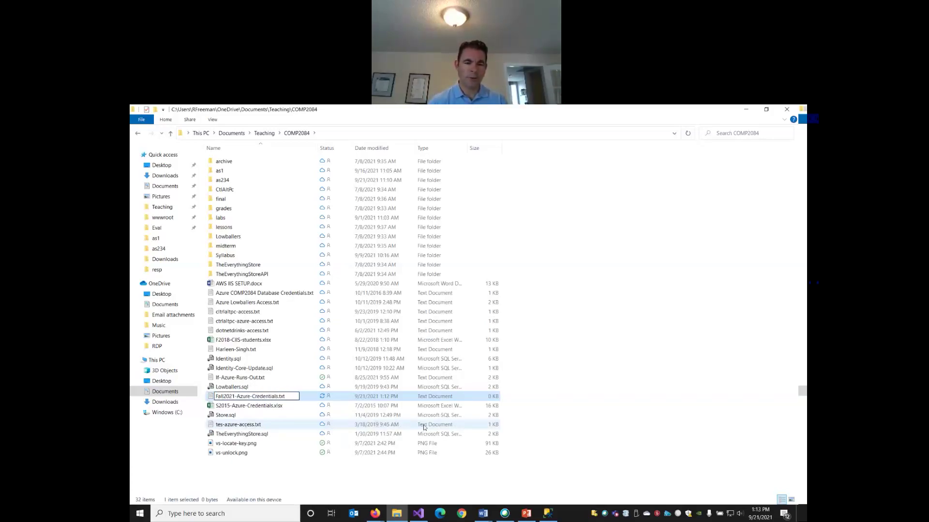
key(Return)
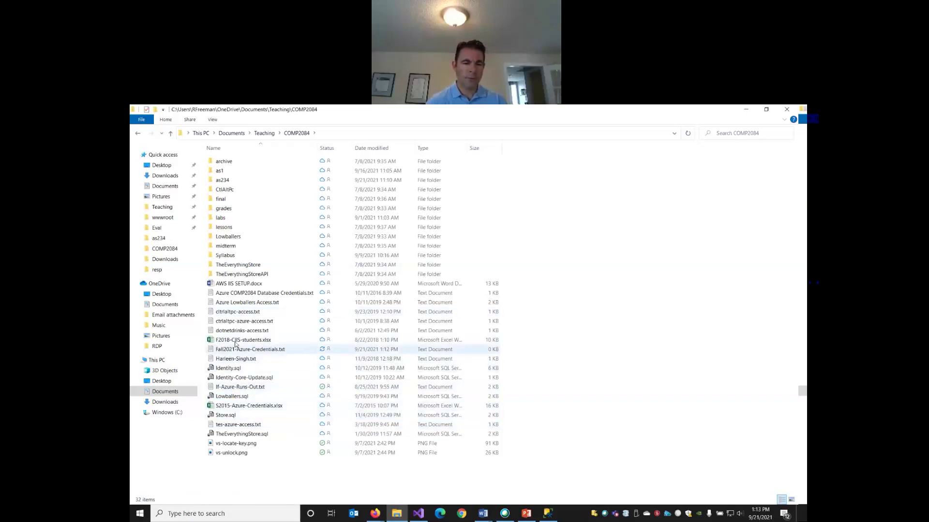
- Write the server globalgrub.database.windows.net and db globalgrub lines into the credentials file
double_click(249, 349)
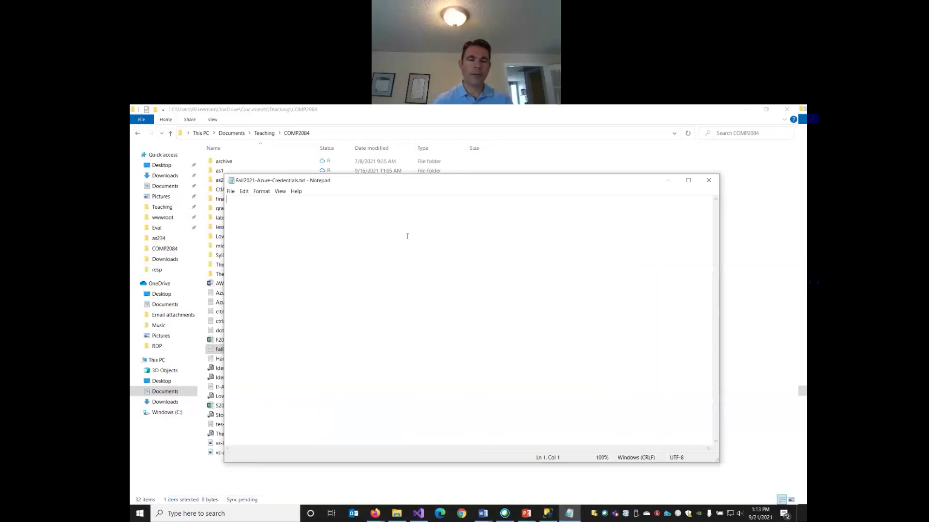
text(TUE)
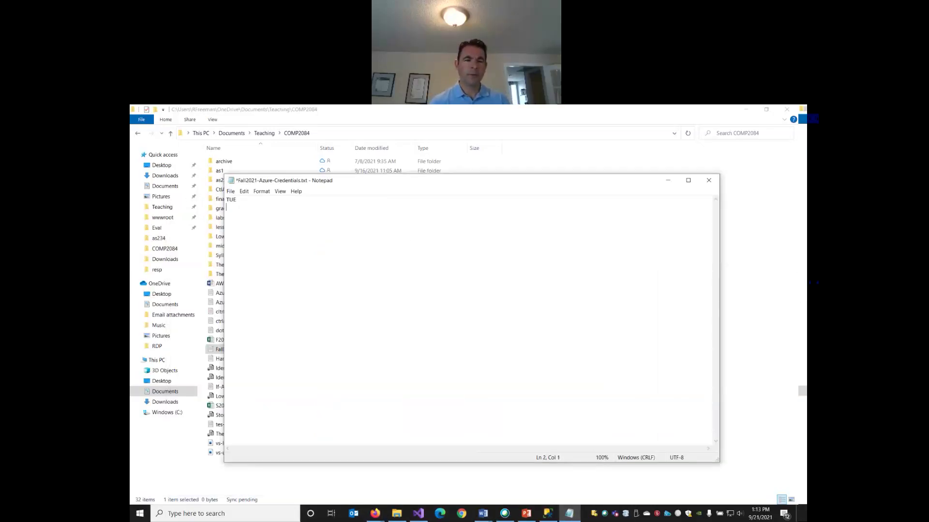
text(globalgrub.database.windows.net)
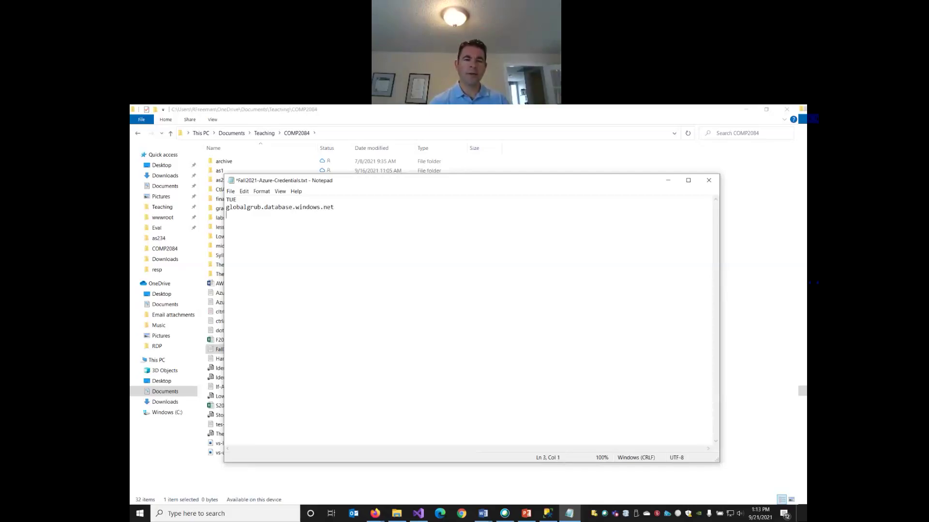
text(dlb)
text(ub)
click(257, 208)
click(226, 207)
text(ser)
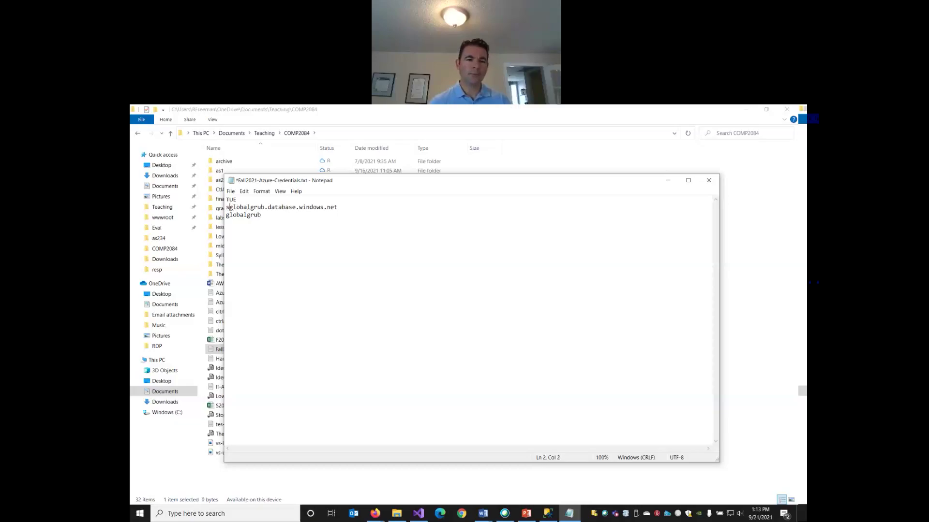
text(ver:)
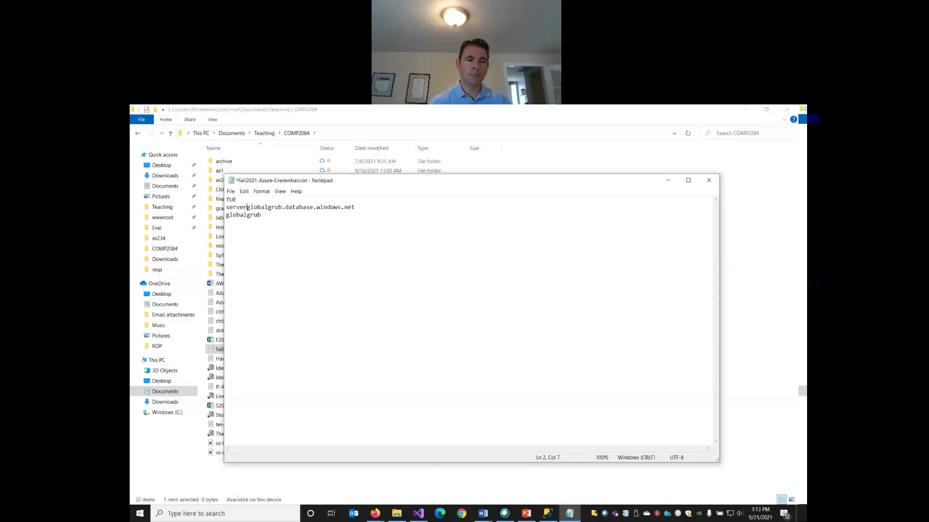
key(Down)
key(Left)
text(db: glo)
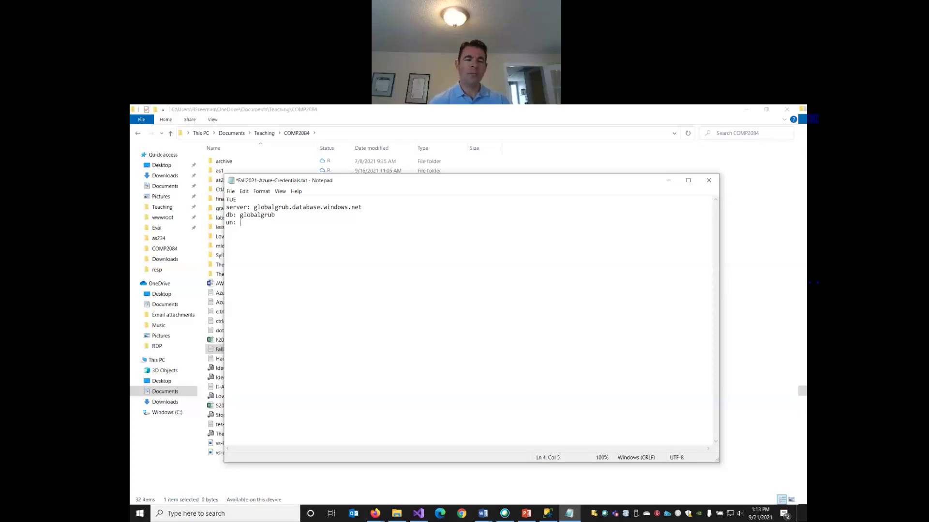
text(ba)
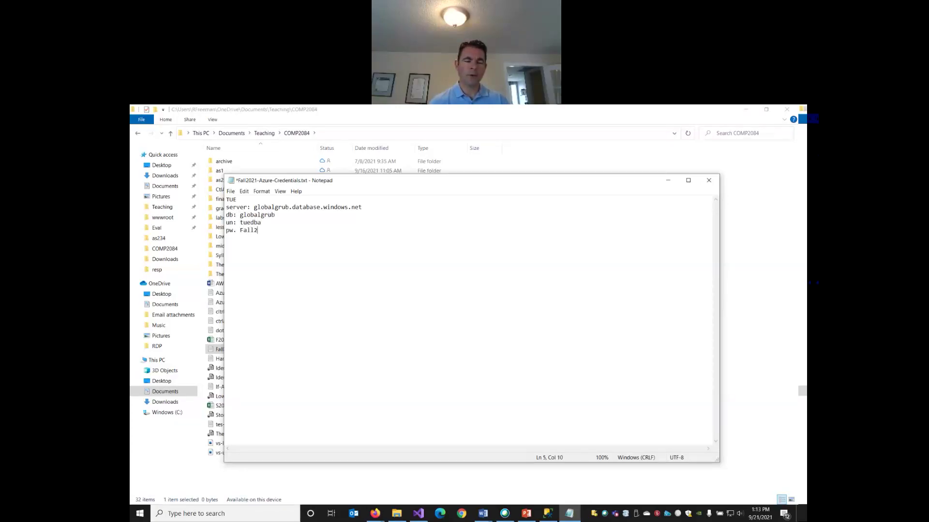
text(21)
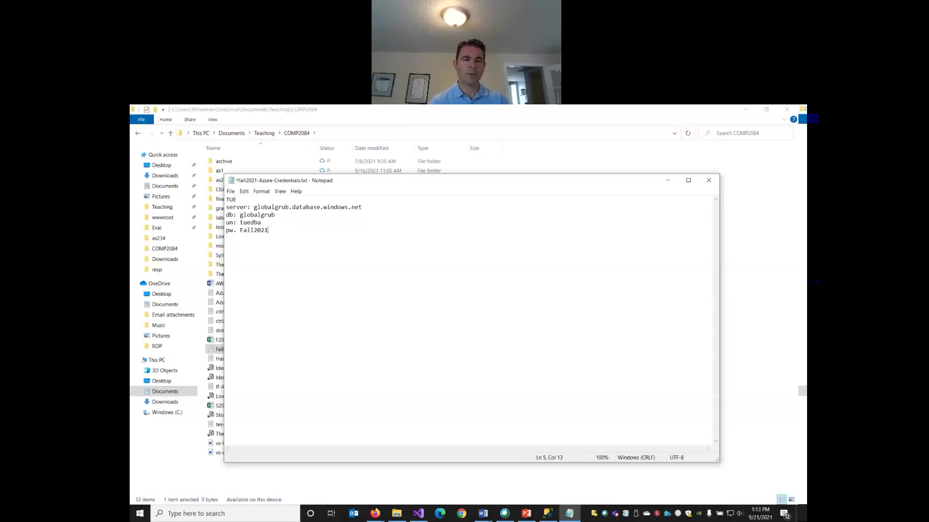
- Save the credentials file and close Notepad
key(ctrl+s)
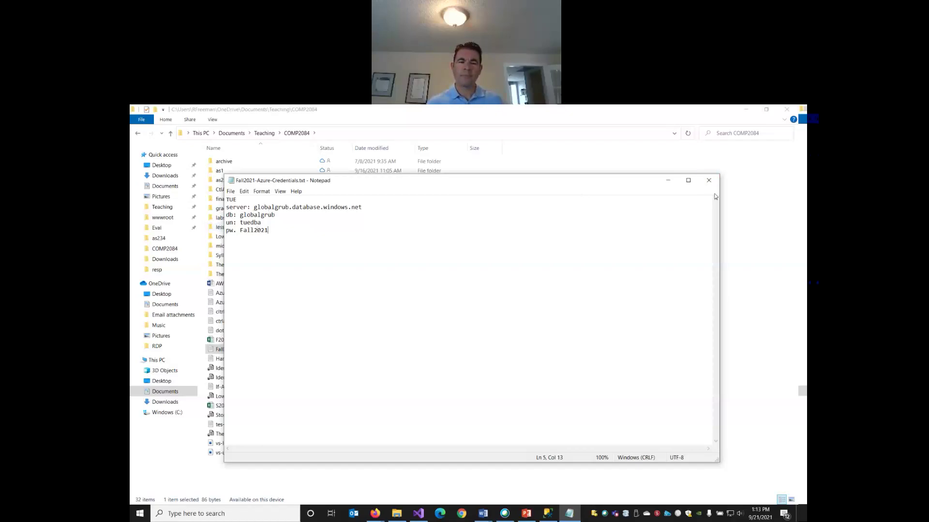
click(708, 180)
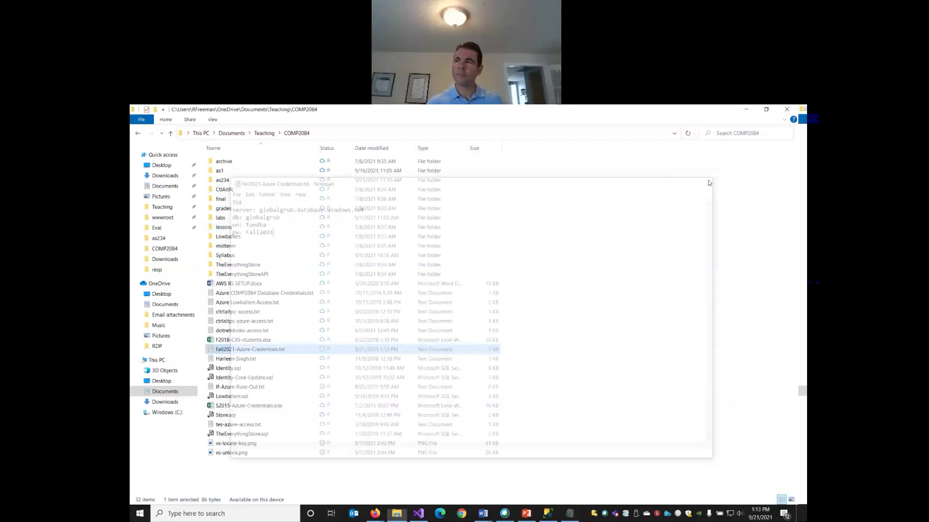
click(375, 514)
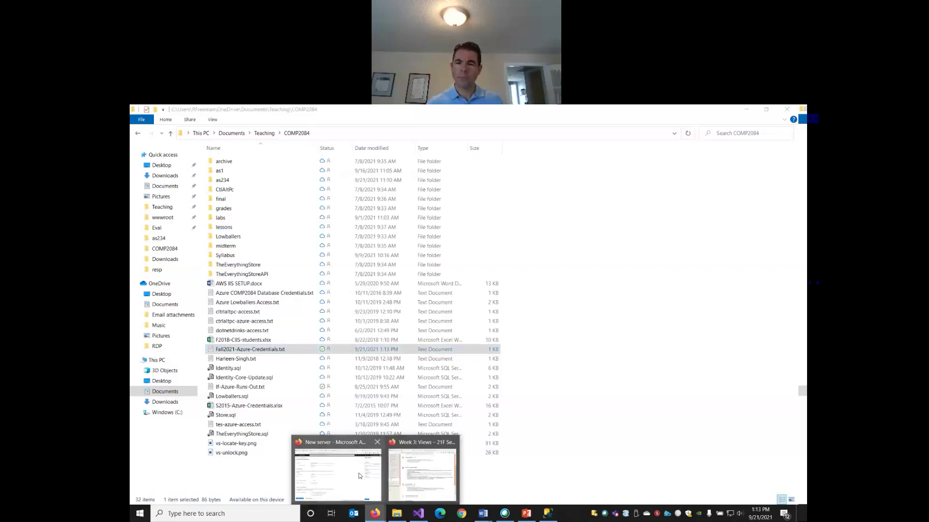
- Confirm the new globalgrub server settings and let Firefox save the server login
click(359, 476)
click(687, 490)
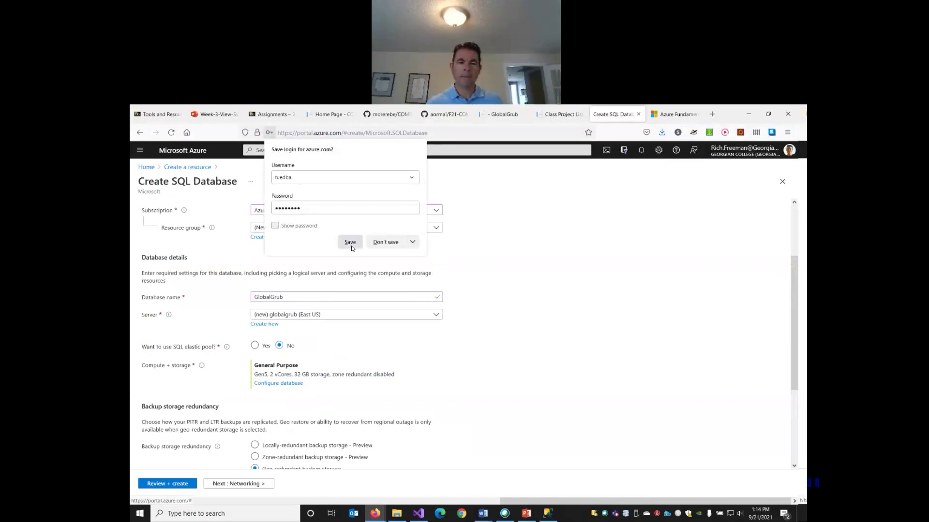
click(350, 242)
scroll(557, 272, down, 2)
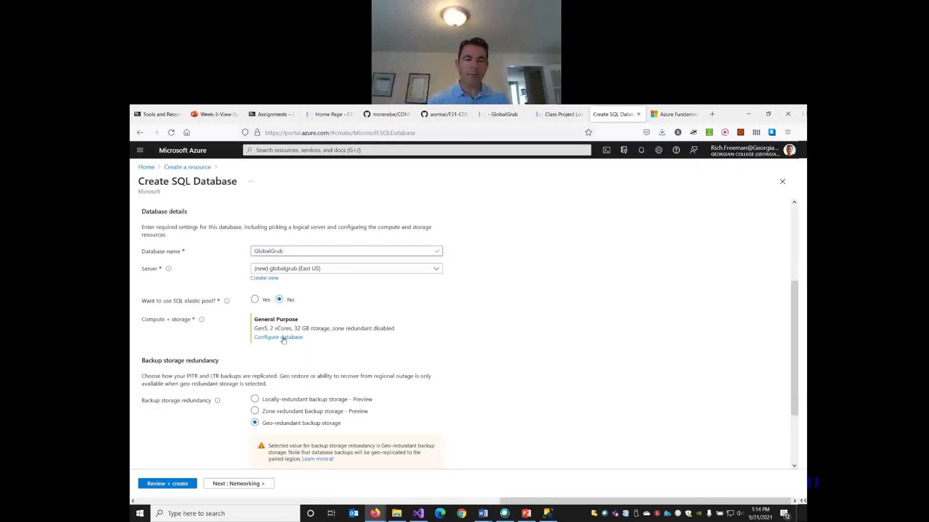
- Change GlobalGrub's compute and storage to the Basic service tier with 2 GB storage, and apply it
click(284, 338)
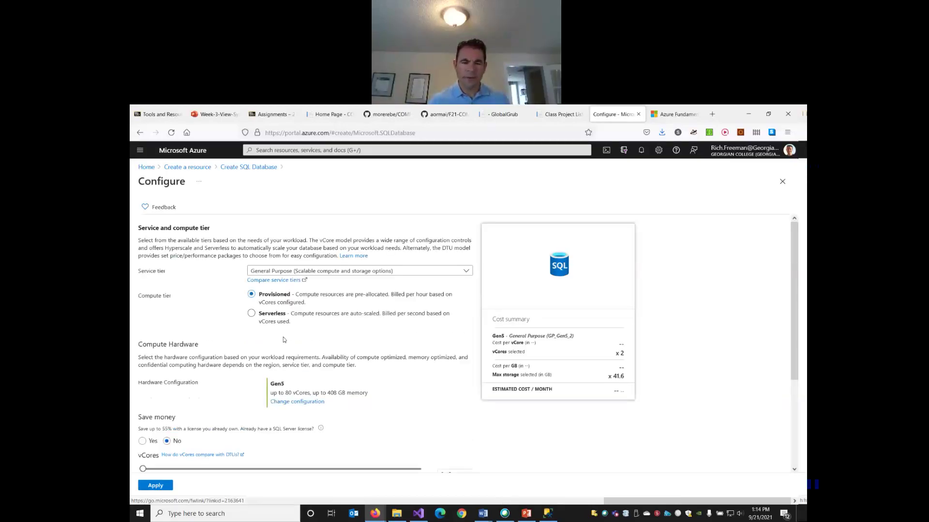
scroll(596, 354, down, 2)
scroll(594, 330, up, 2)
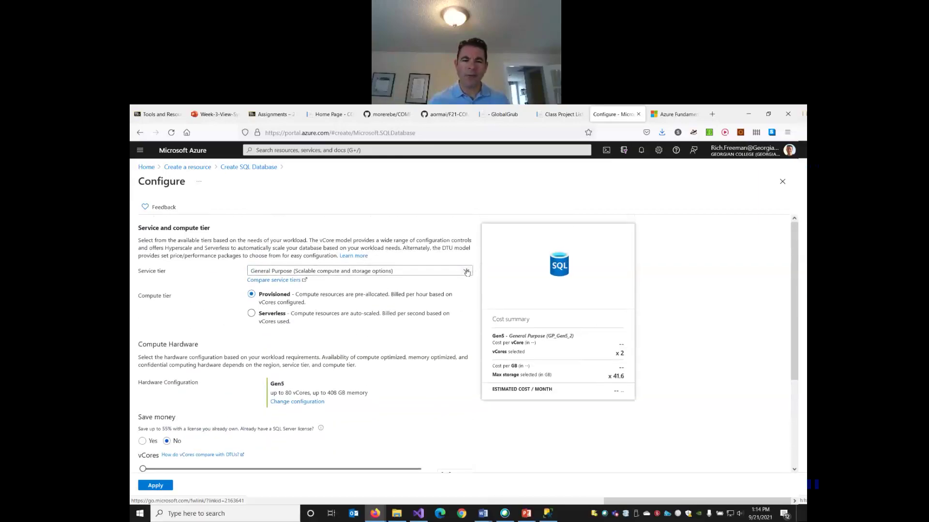
click(466, 272)
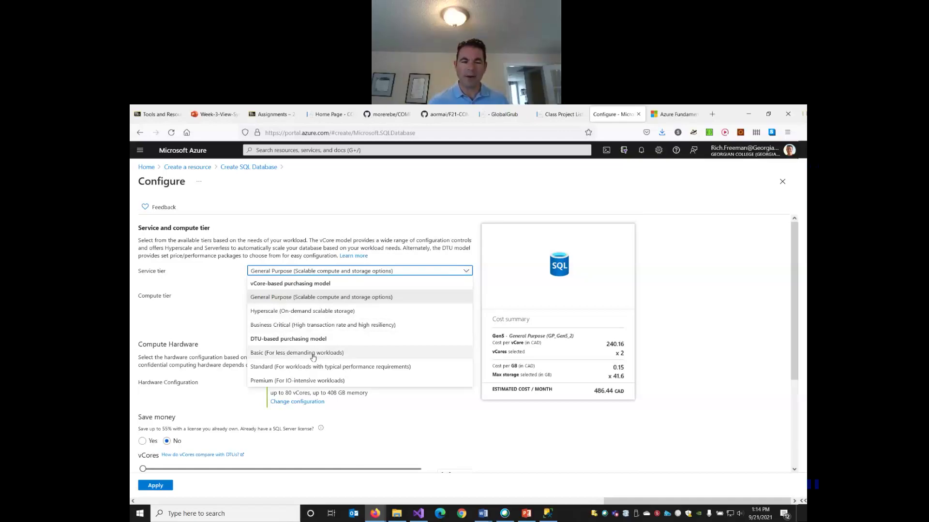
click(313, 354)
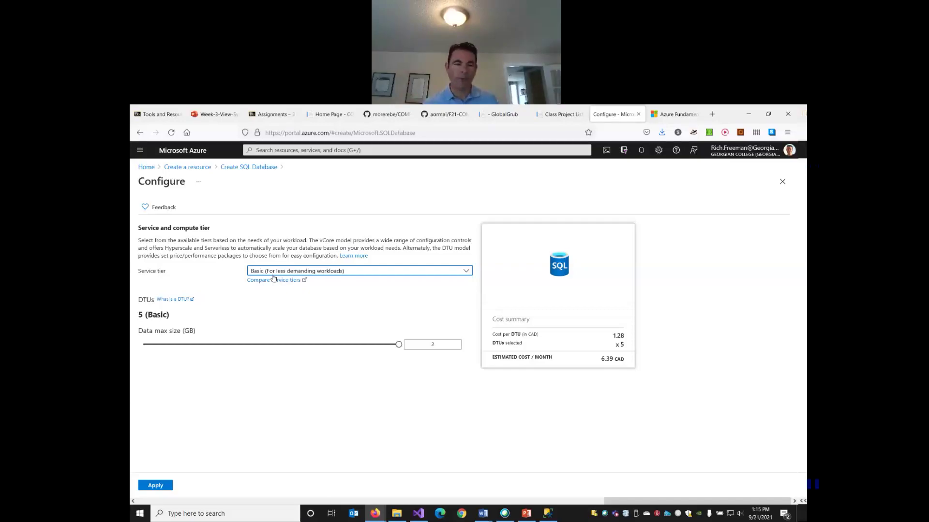
click(169, 485)
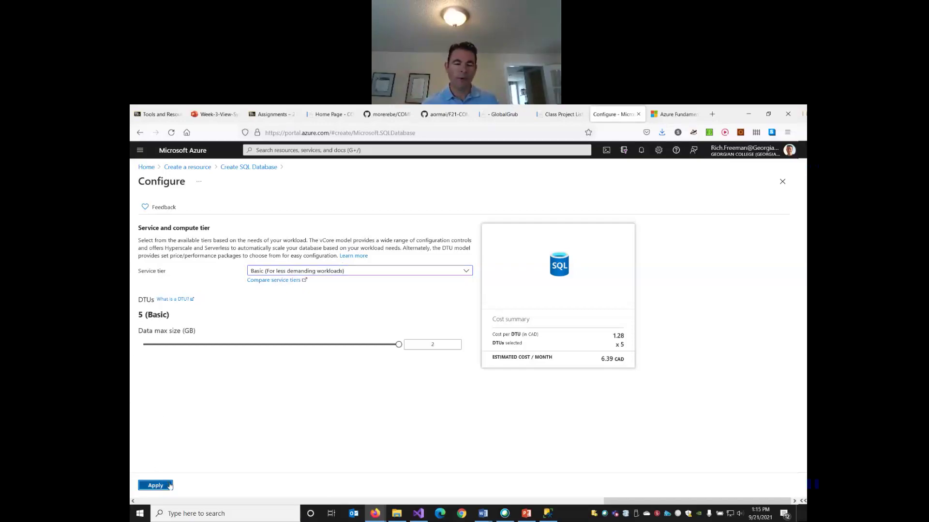
scroll(510, 335, down, 3)
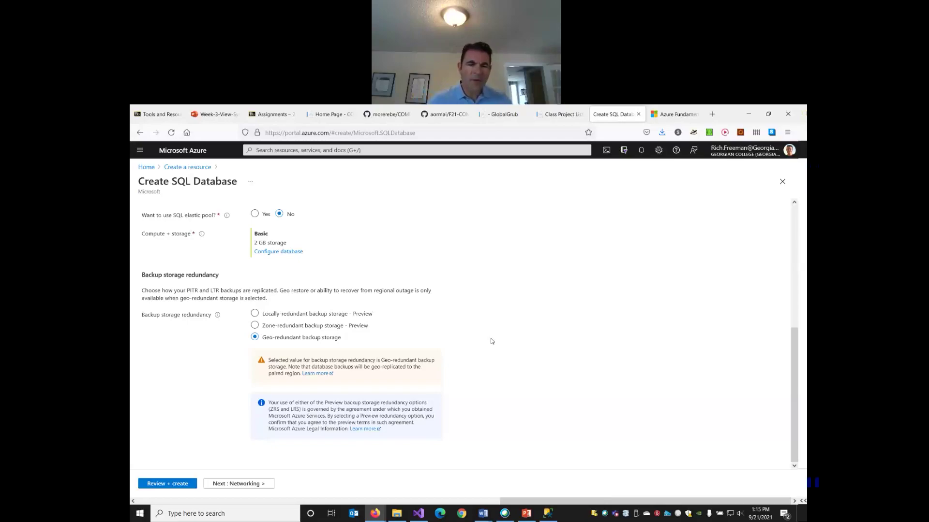
- Keep the default networking settings and review the summary, estimated at 6.39 CAD per month
mouse_move(216, 318)
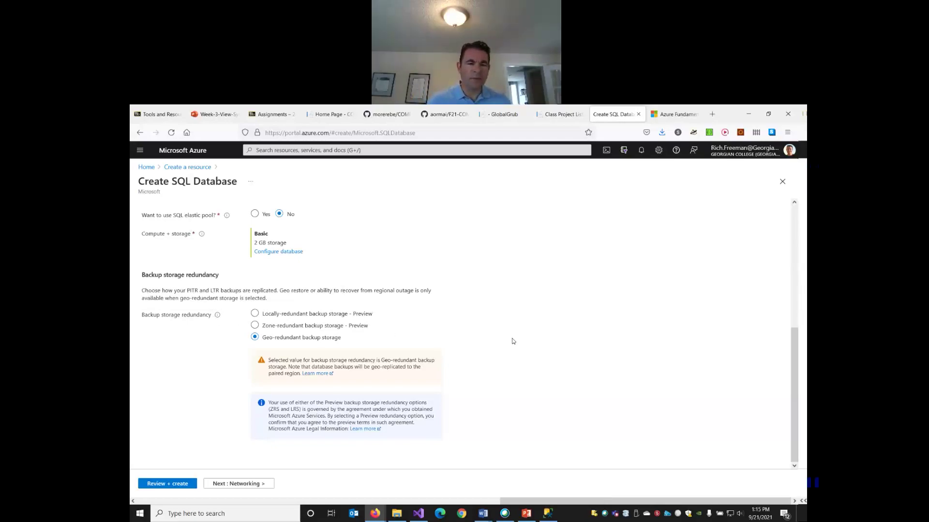
click(250, 485)
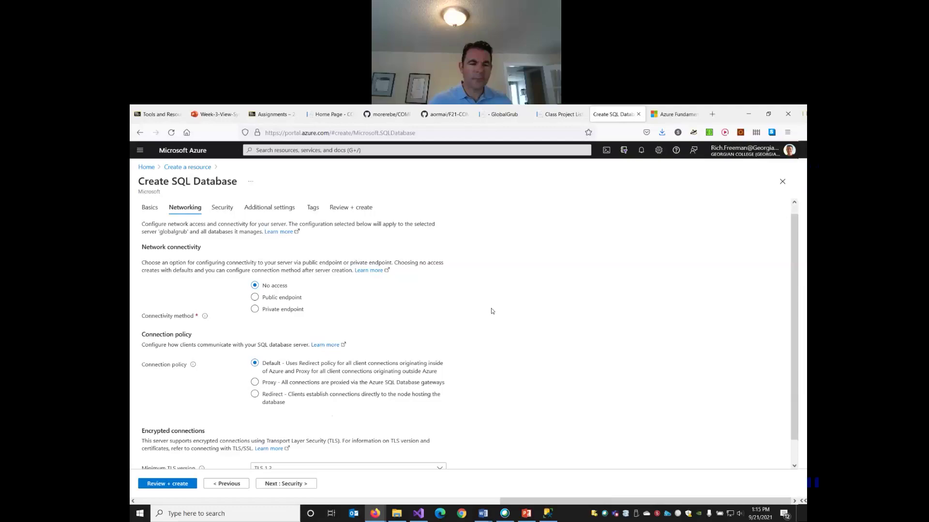
scroll(491, 312, down, 1)
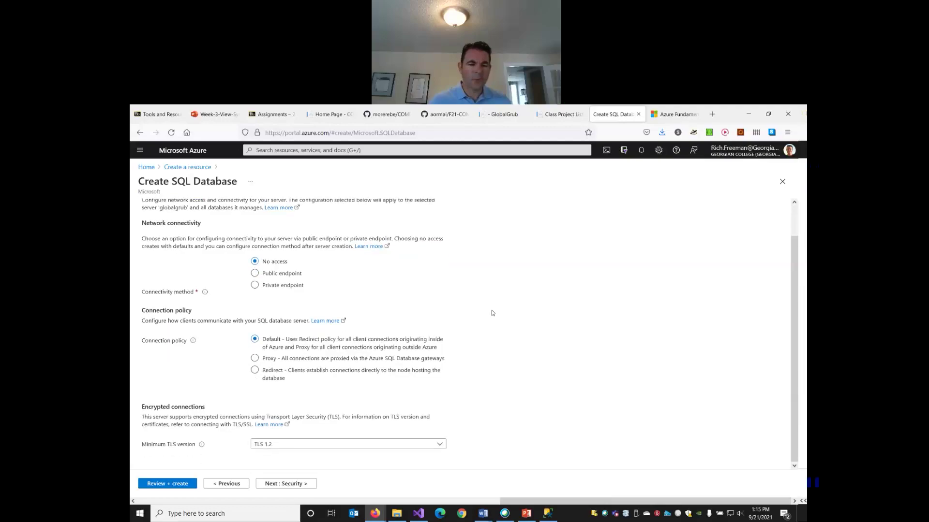
click(173, 484)
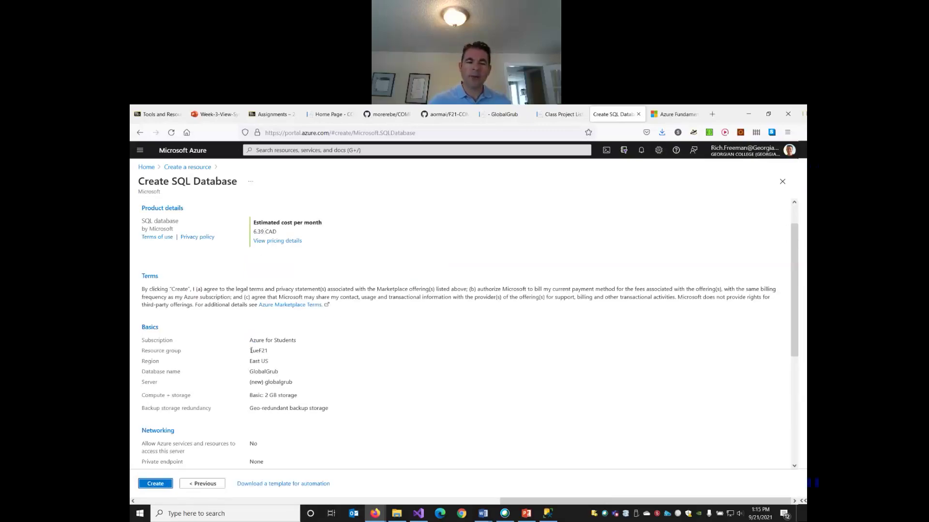
scroll(344, 349, down, 1)
scroll(345, 349, down, 3)
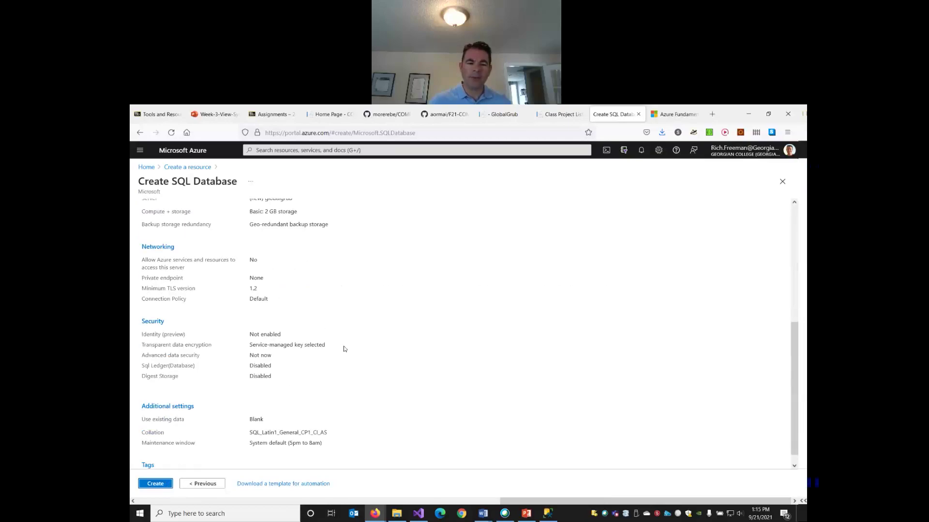
- Create the GlobalGrub database and follow its deployment progress in Notifications
click(157, 487)
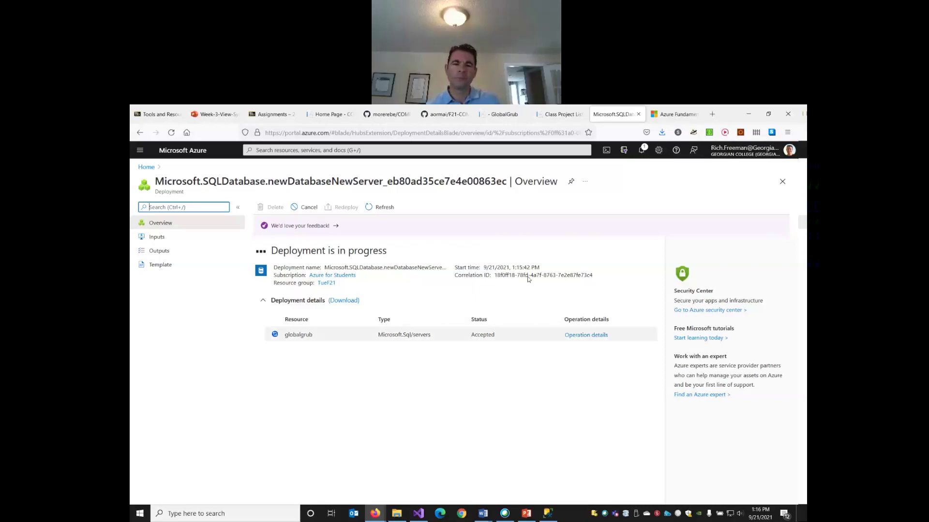
click(642, 151)
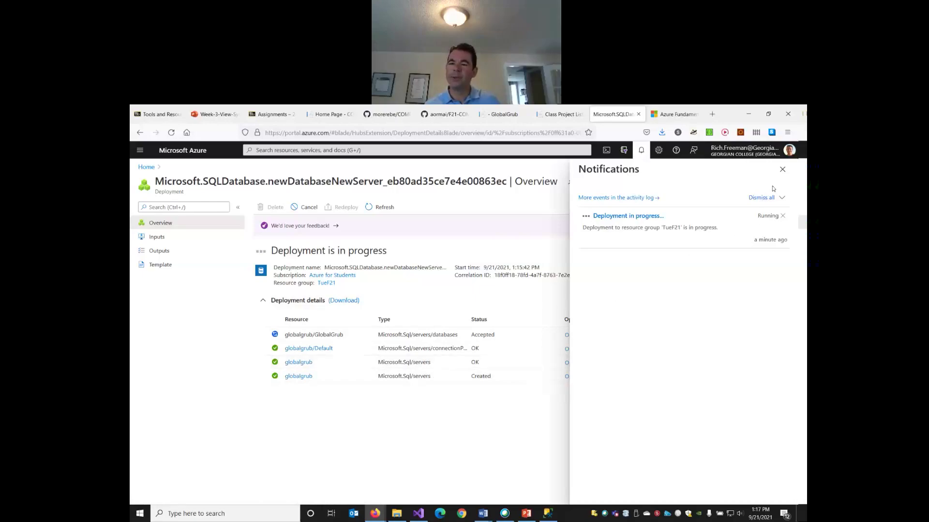
- Close the Notifications pane and wait until the deployment succeeds in resource group TueF21
click(782, 170)
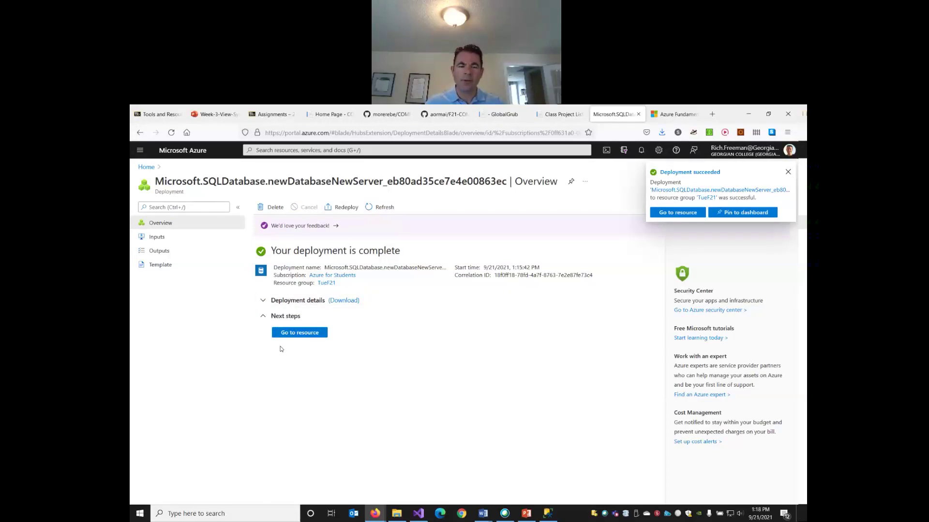
- Open the deployed GlobalGrub database's overview page, then return to SQL Server Management Studio
click(306, 334)
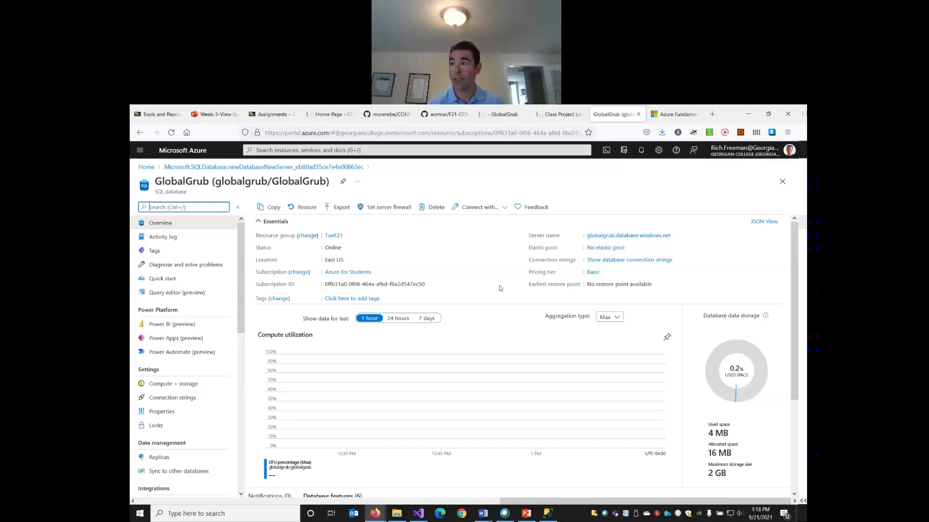
click(548, 517)
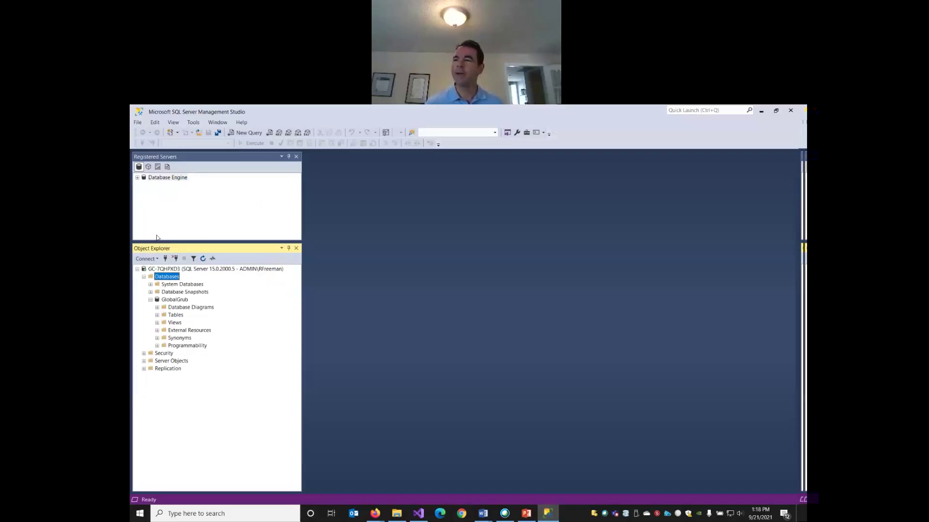
- Refresh and expand the registered local server groups, then start a new Database Engine connection
right_click(172, 178)
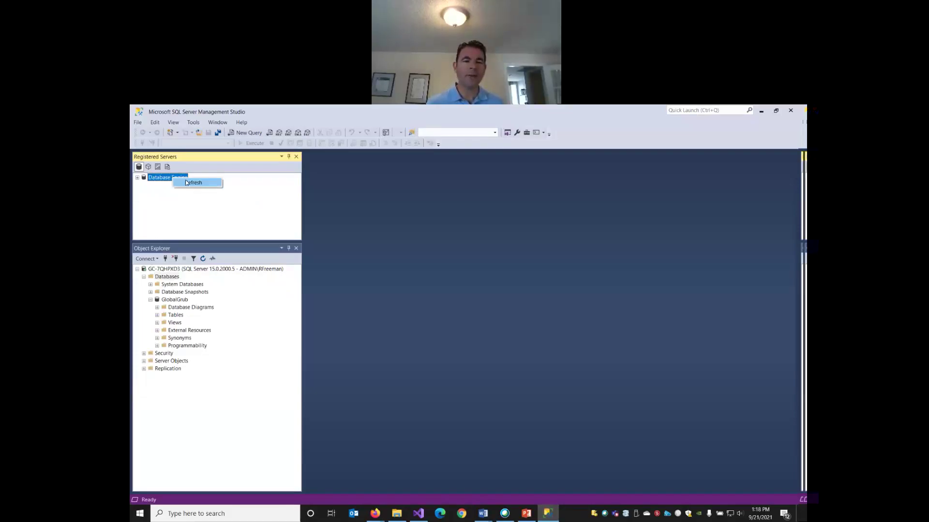
click(138, 178)
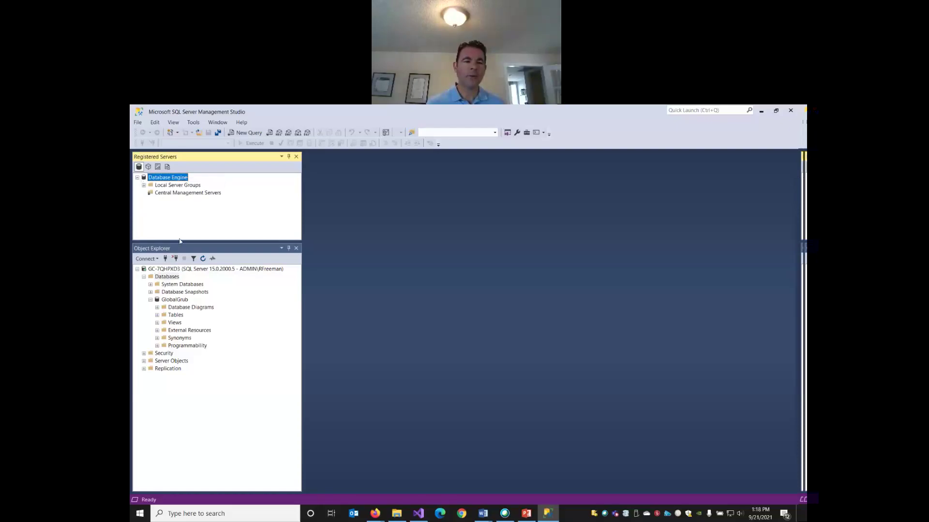
click(156, 260)
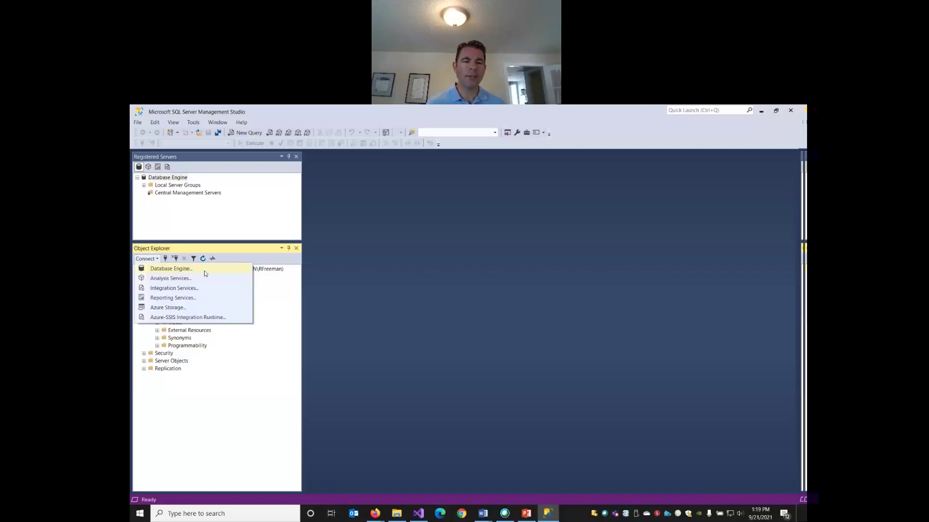
click(221, 221)
click(143, 185)
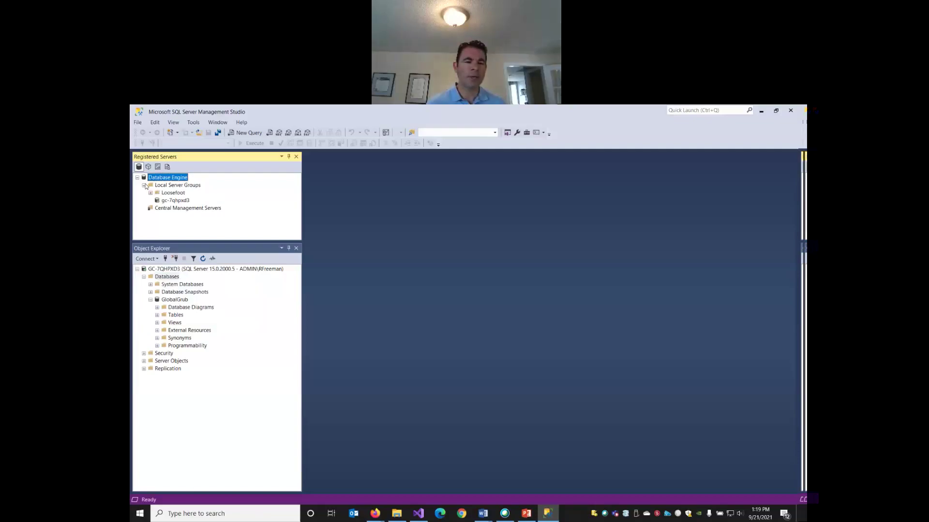
right_click(186, 188)
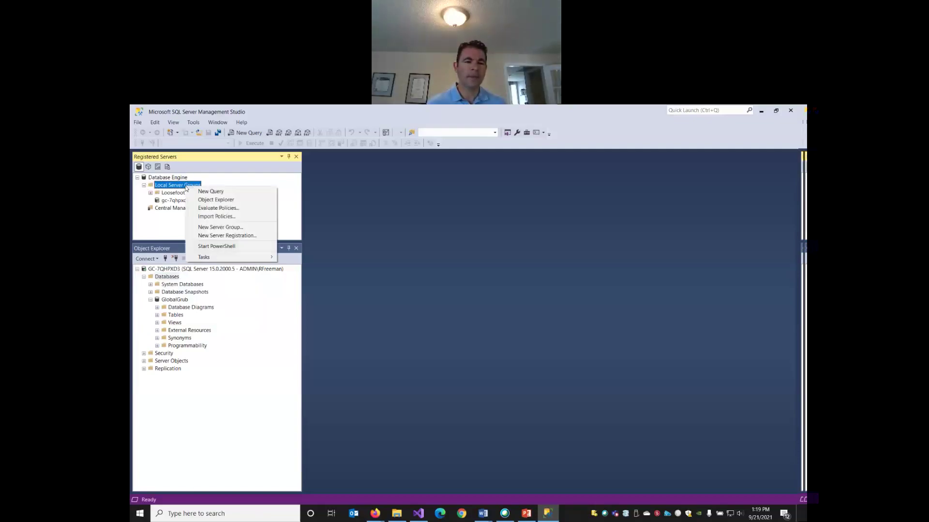
click(144, 257)
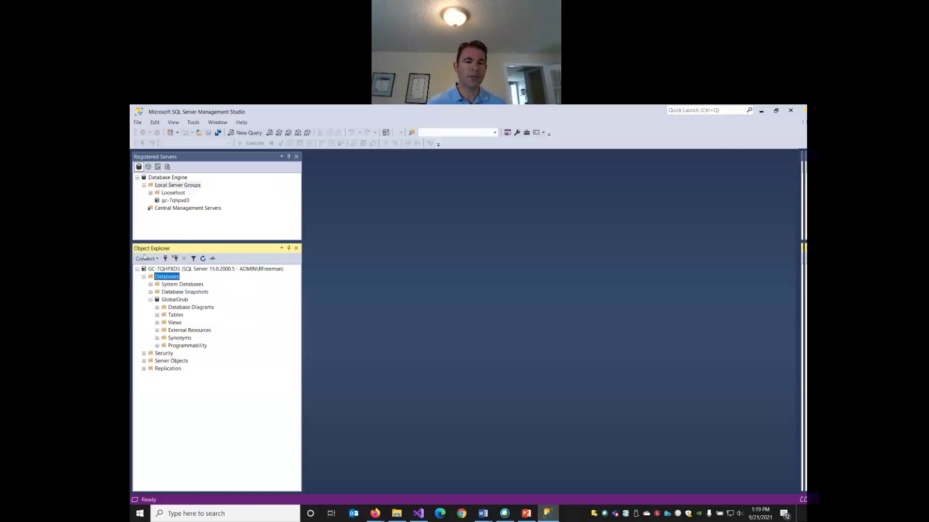
click(146, 258)
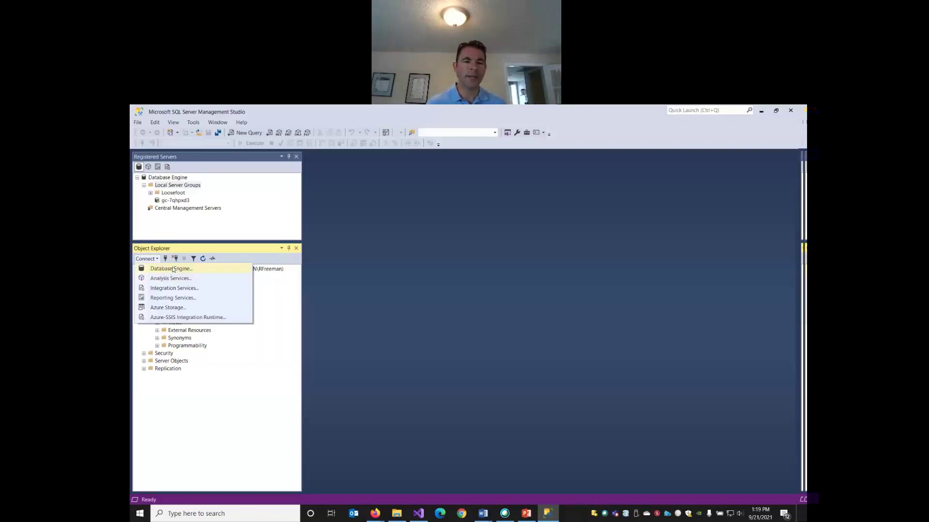
click(171, 269)
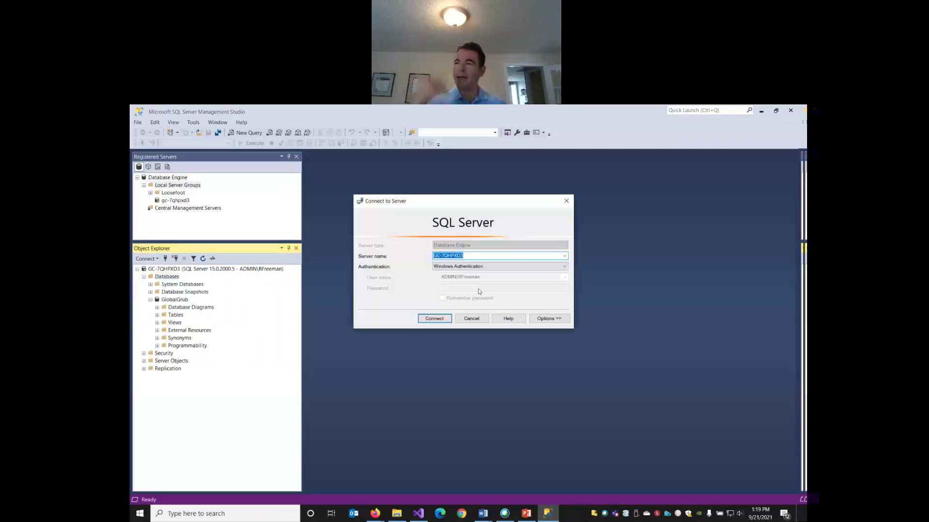
- Enter server globalgrub.database.windows.net and choose SQL Server Authentication
text(global)
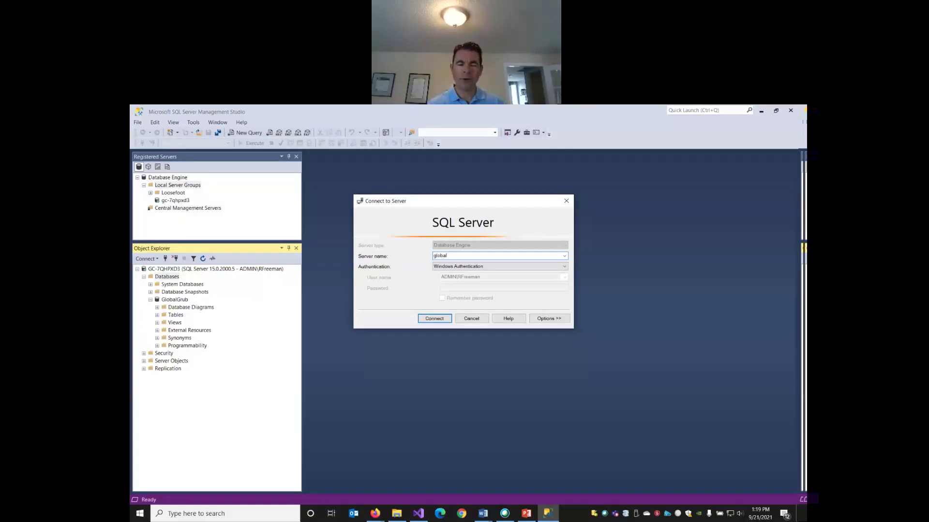
text(grub.database)
text(.winod)
key(BackSpace)
key(BackSpace)
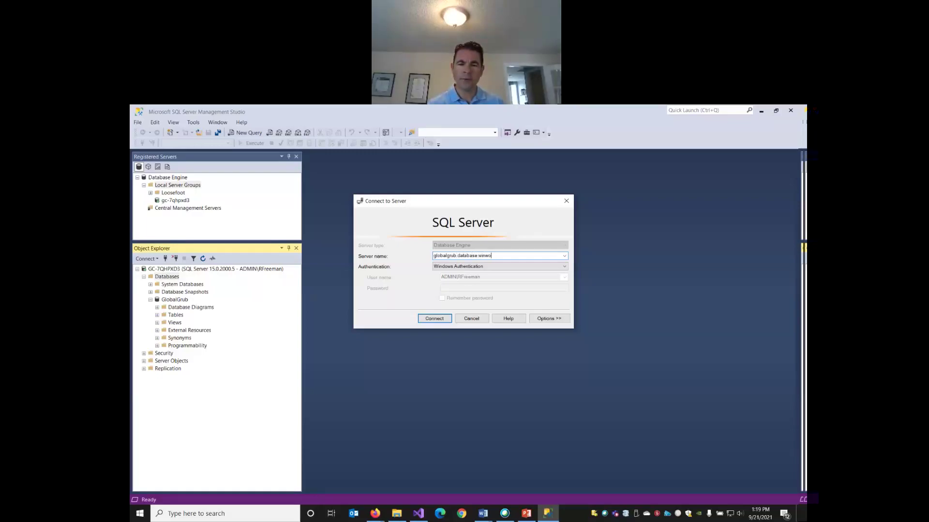
text(ws.net)
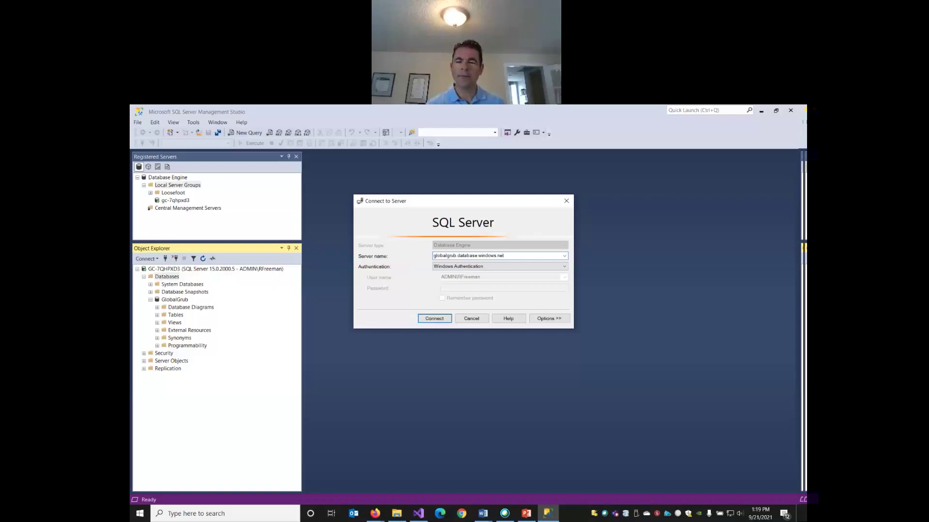
click(490, 269)
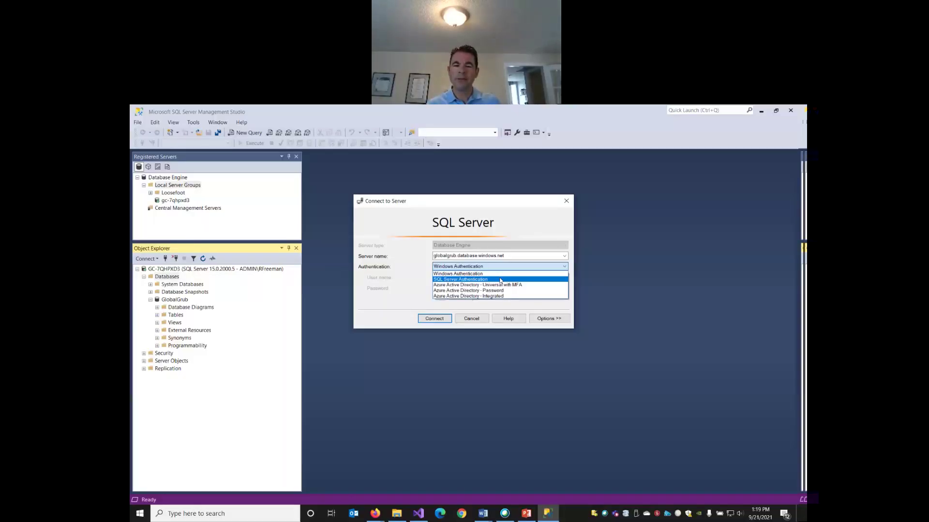
click(500, 280)
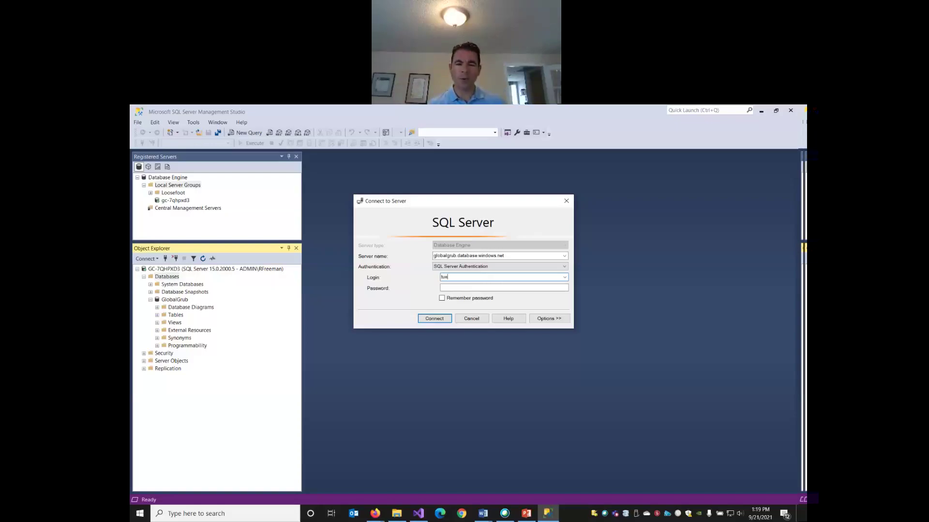
- Fill in the login and password, tick Remember password, and connect to the Azure server
text(a)
key(Tab)
text(********)
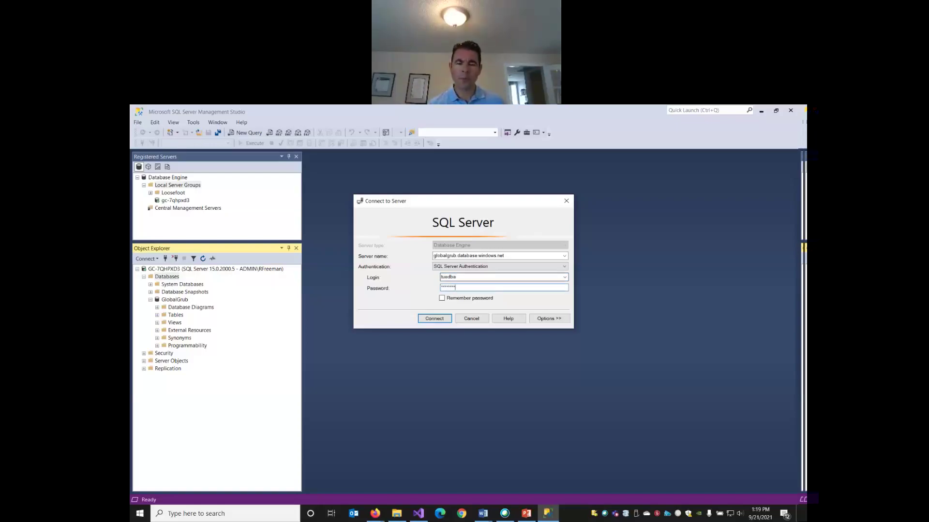
click(442, 299)
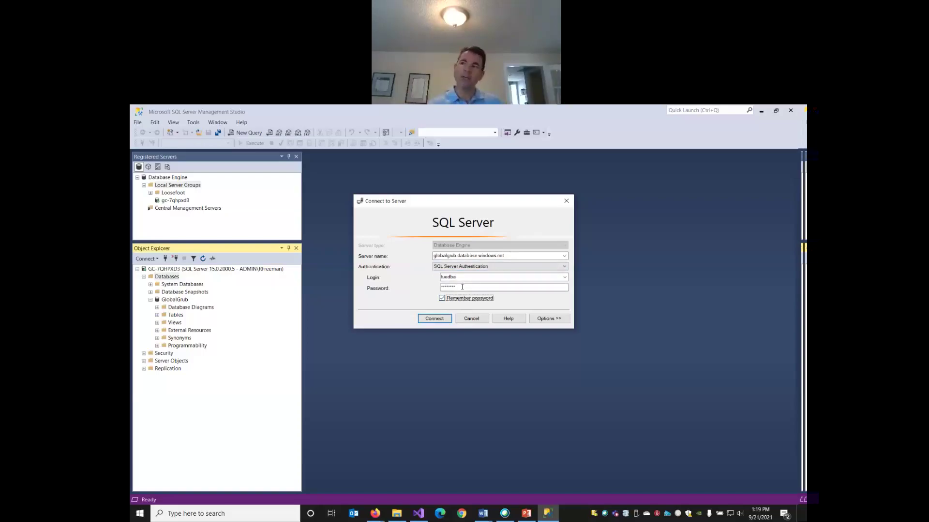
click(441, 321)
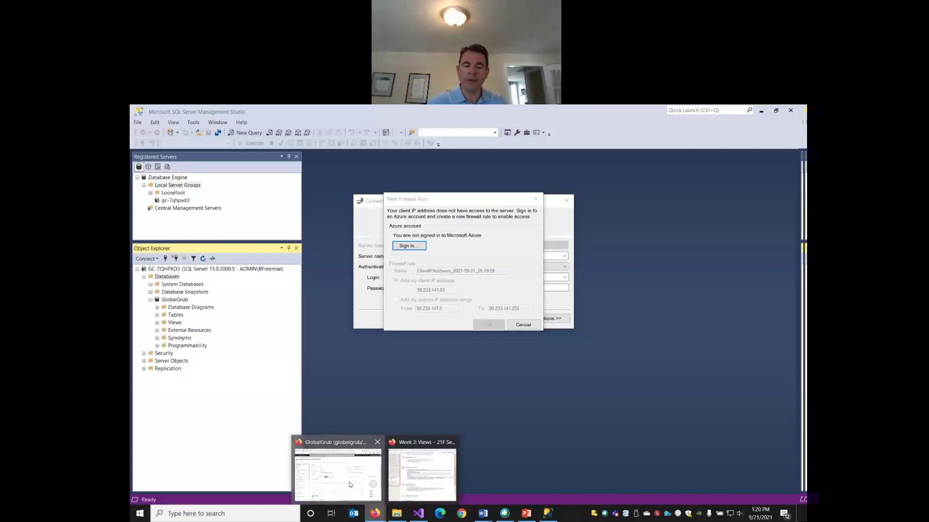
- Bring the Azure portal's GlobalGrub database page back to the front in Firefox
click(353, 486)
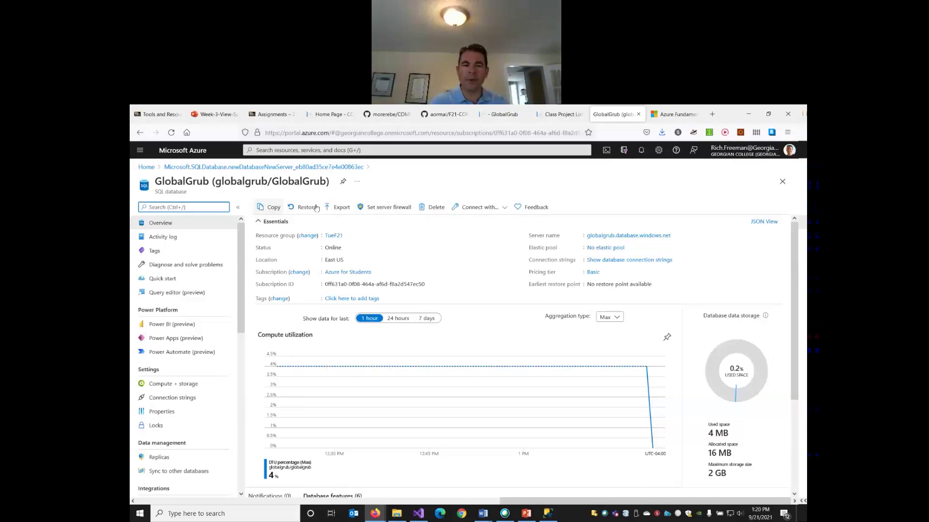
- Open the globalgrub server's firewall settings and place the cursor in the Rule name box
click(386, 208)
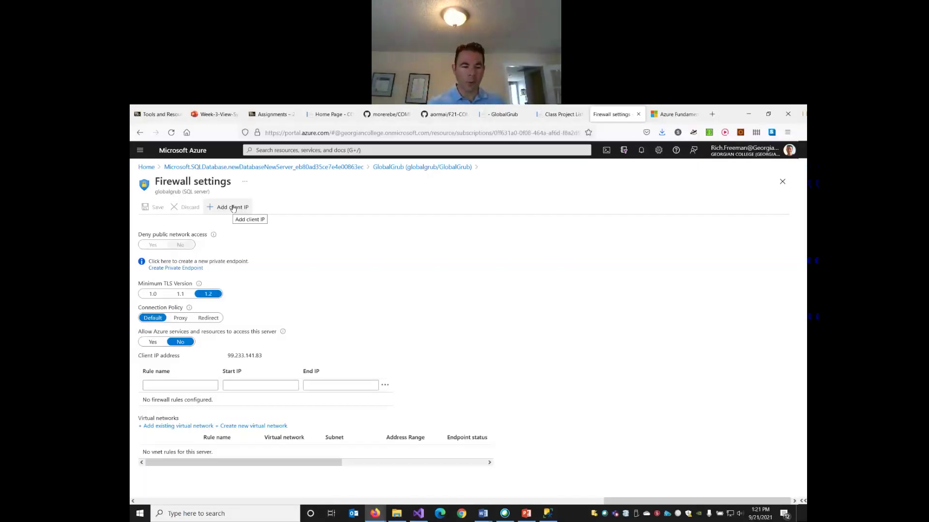
click(181, 384)
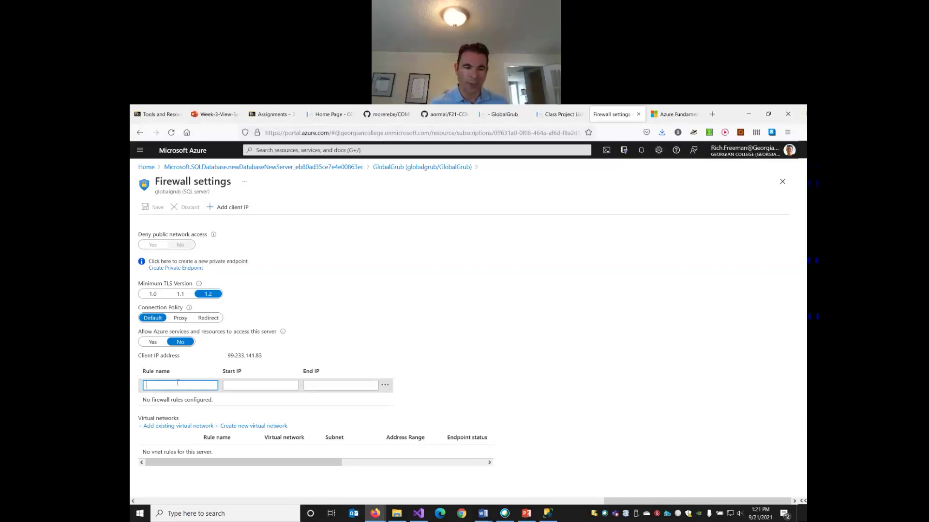
- Add and save firewall rule 'All' with Start IP 0.0.0.0 and End IP 255.255.255.255
text(All)
key(Tab)
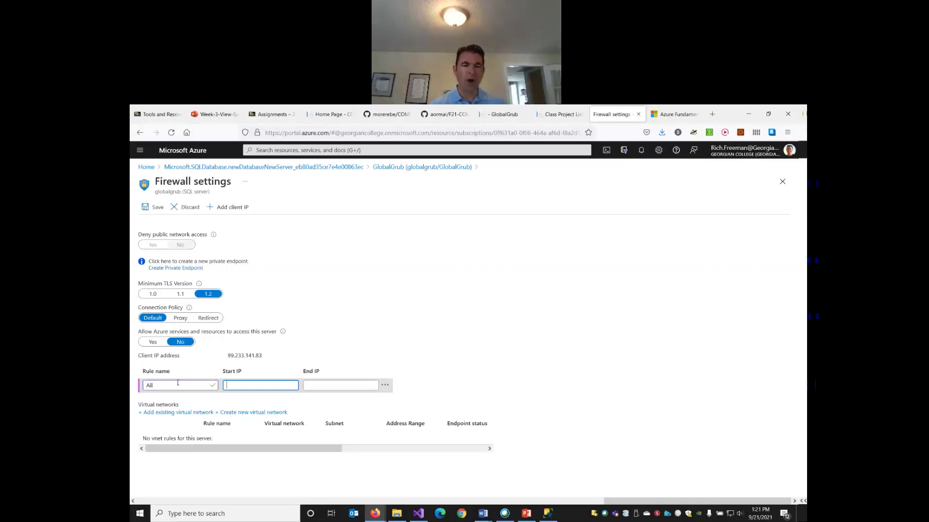
text(0.0.)
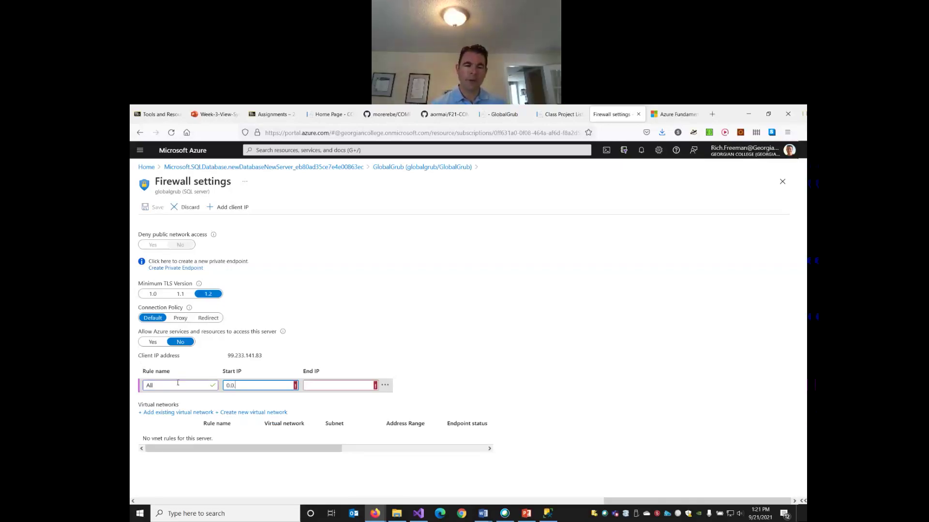
text(0.0)
key(Tab)
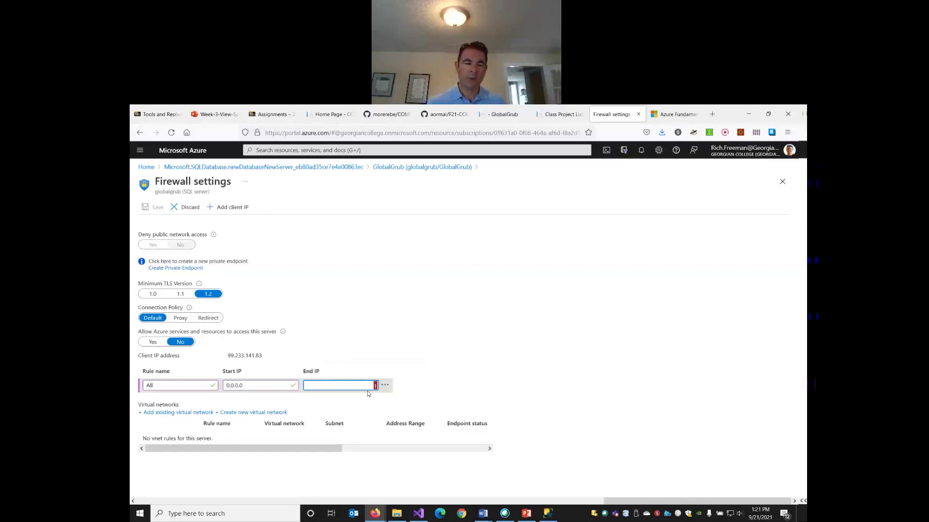
text(255.255.2)
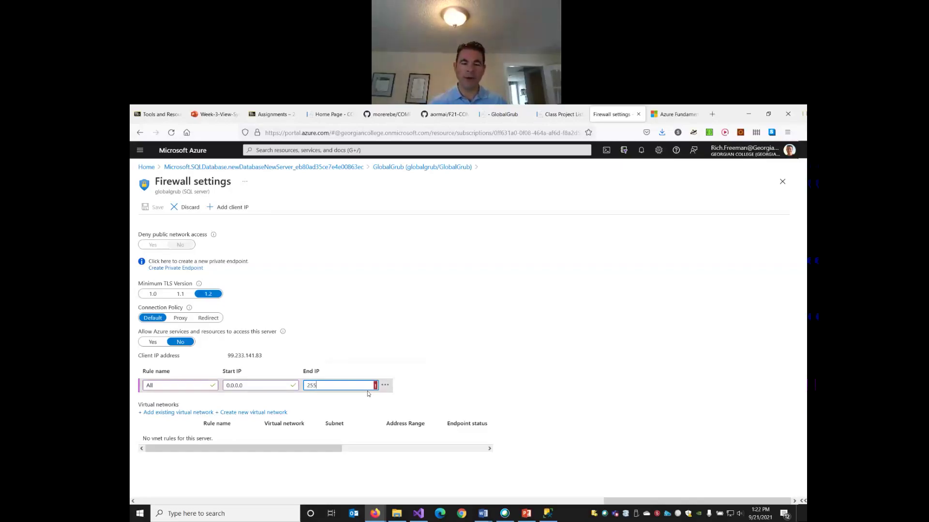
text(55.255)
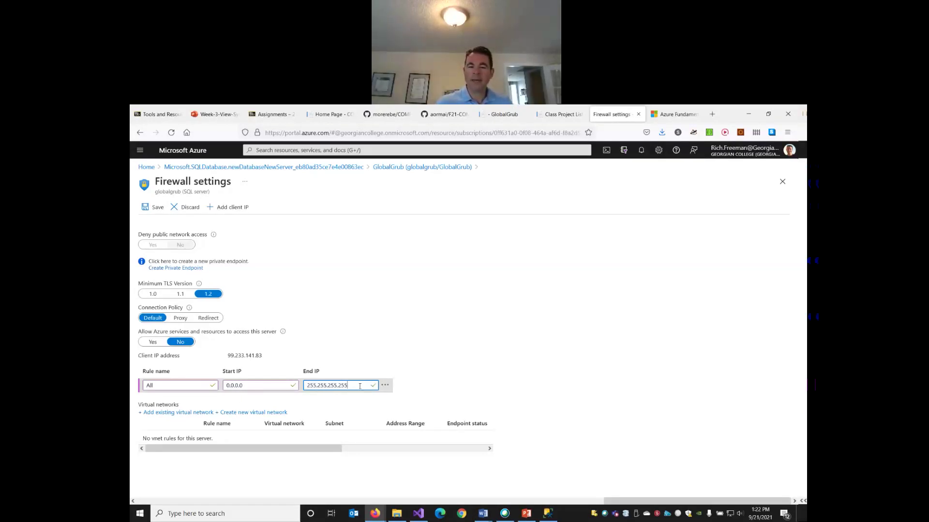
click(145, 209)
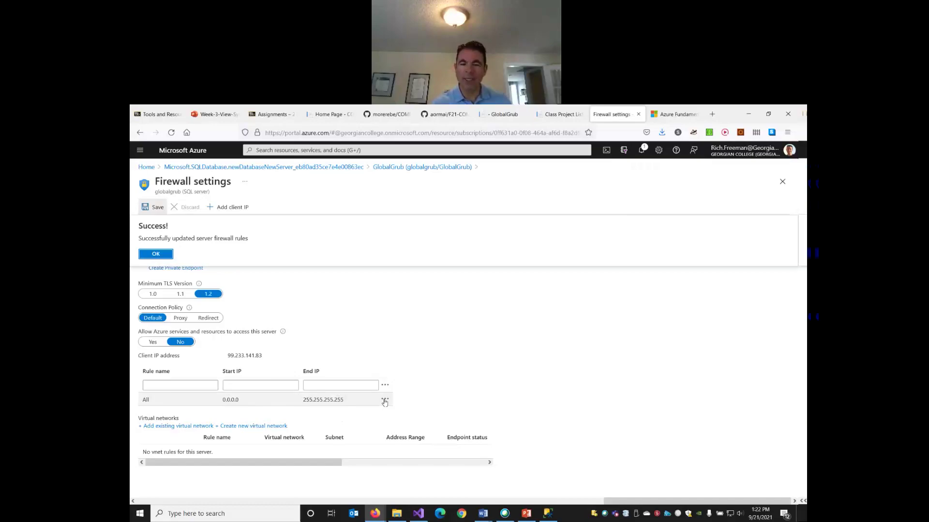
- Skip the firewall-rule prompt, connect to globalgrub.database.windows.net, and expand GlobalGrub's Tables folder
click(546, 520)
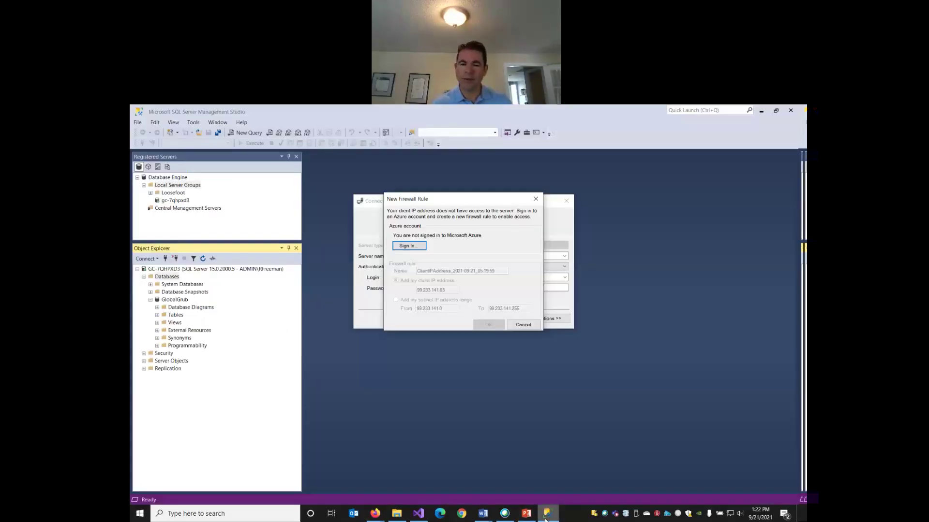
click(524, 325)
click(435, 318)
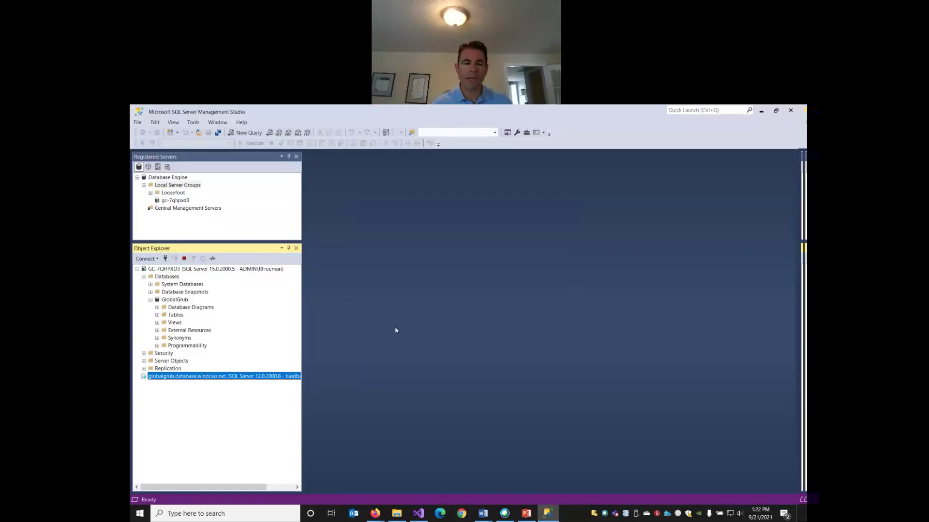
click(144, 385)
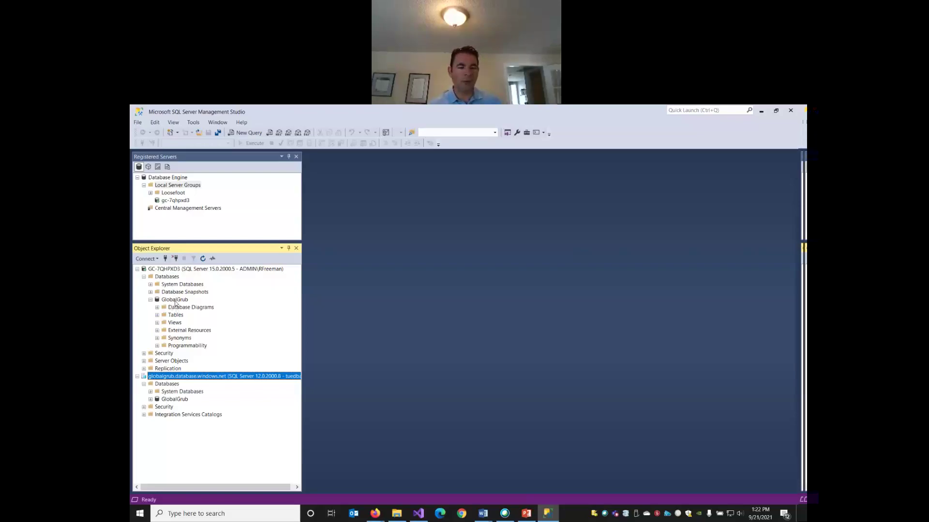
click(150, 399)
click(157, 415)
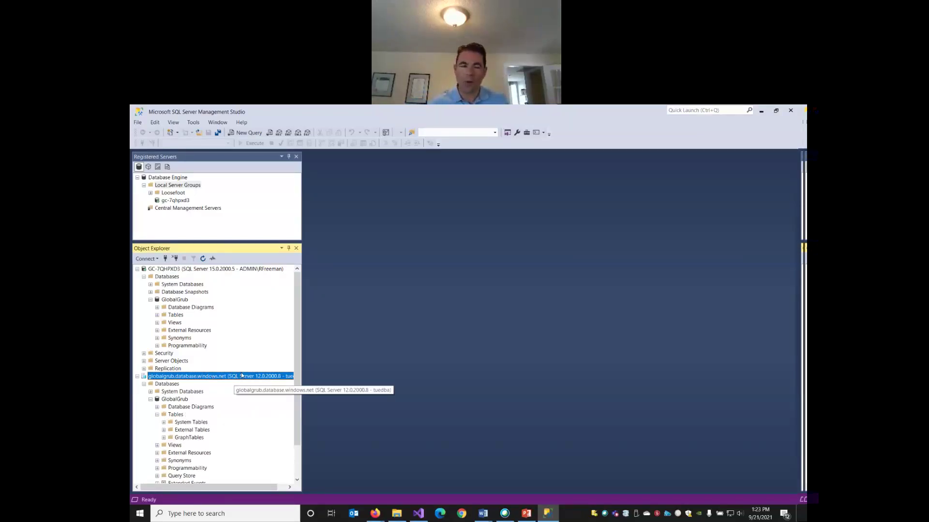
- Dismiss the error, refresh the Azure GlobalGrub Tables list, and return to the Azure firewall page
click(157, 315)
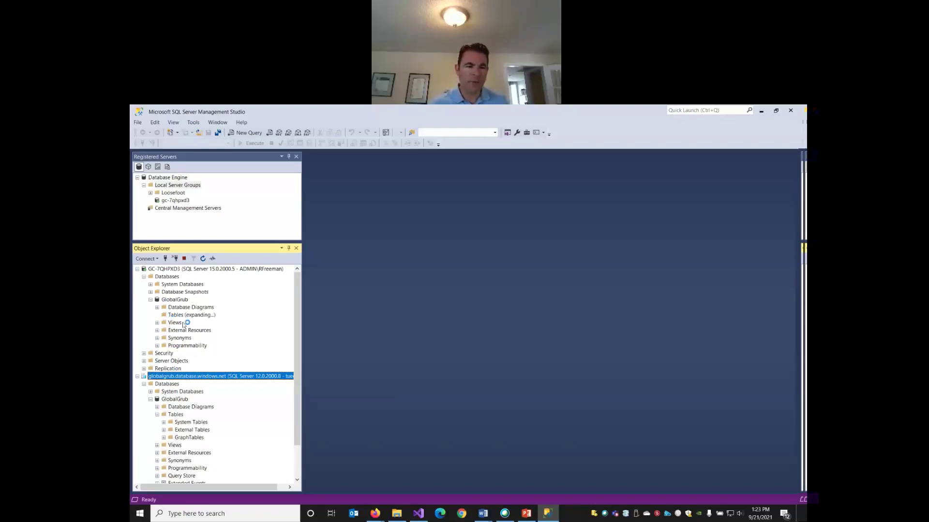
click(578, 332)
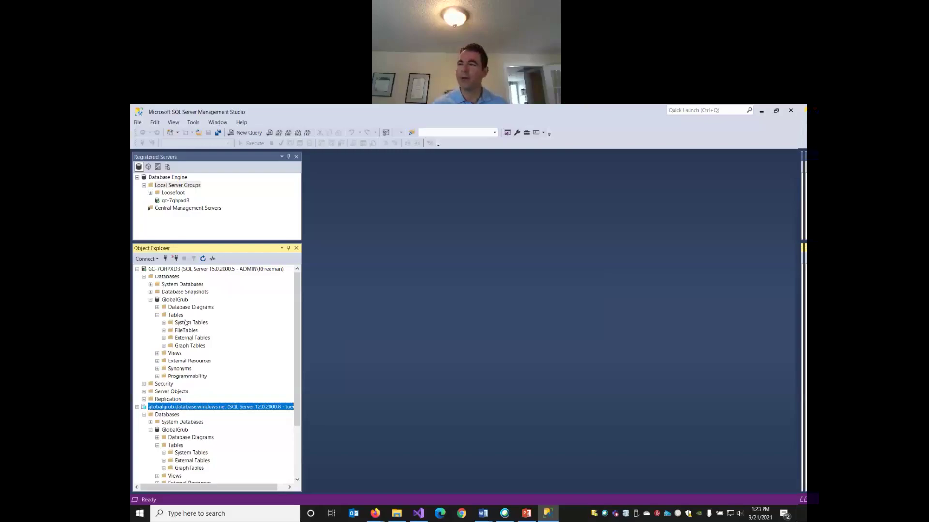
click(177, 445)
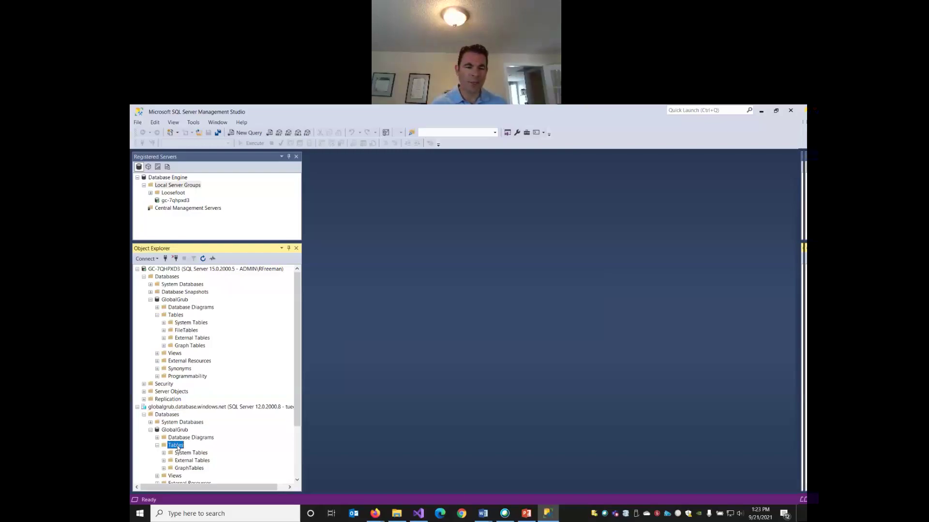
click(203, 259)
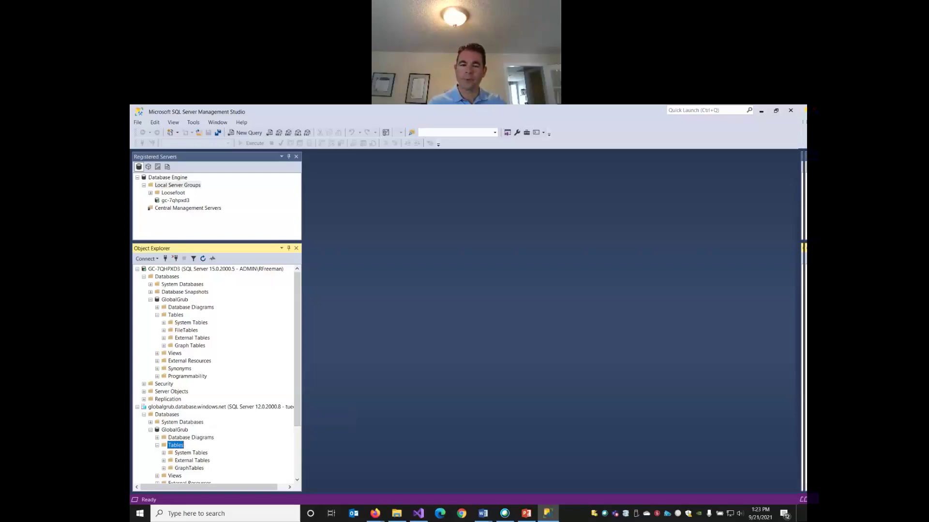
mouse_move(375, 513)
click(360, 494)
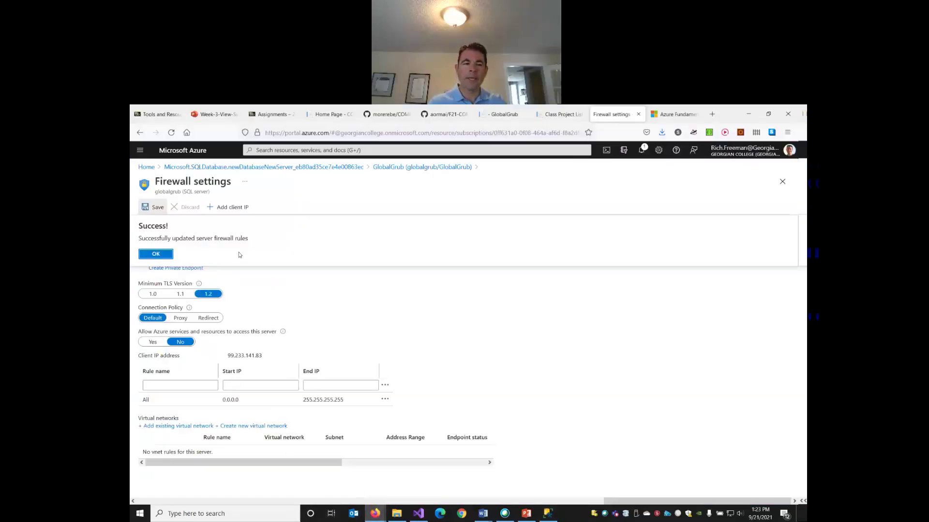
- Close the Firewall settings blade to reach the GlobalGrub database overview, then return to Management Studio
click(782, 181)
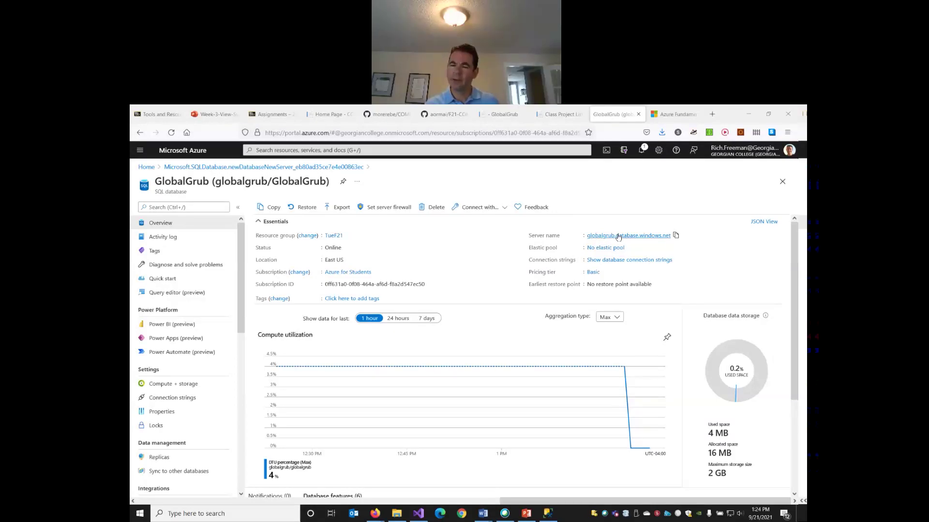
click(542, 516)
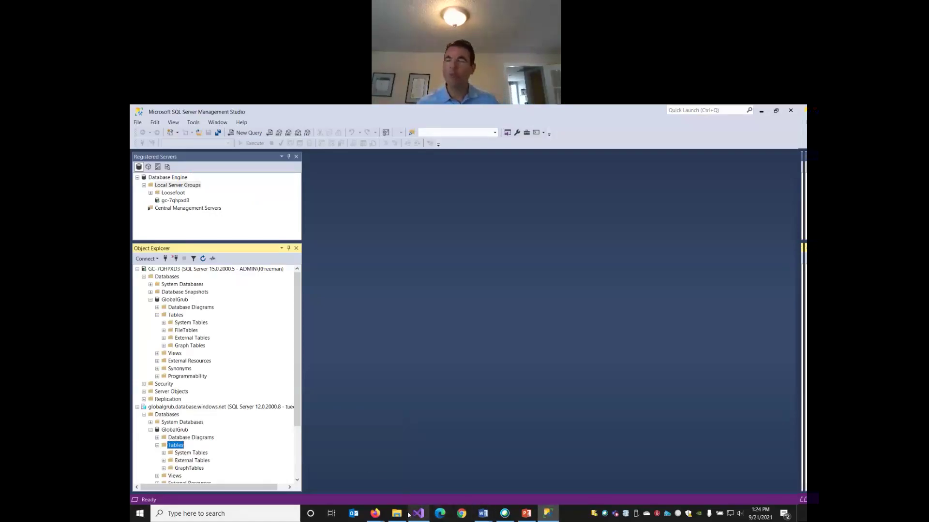
mouse_move(408, 516)
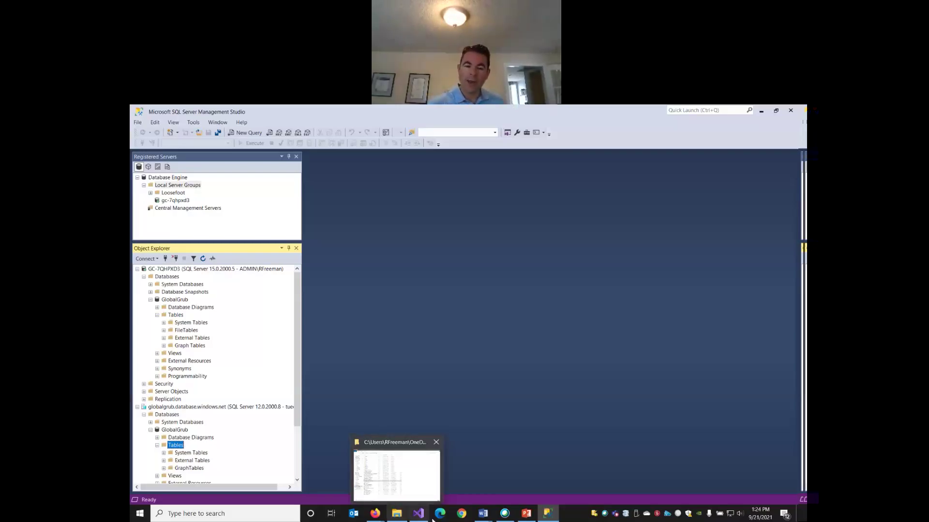
- Open GlobalGrub's appsettings.json in Visual Studio and select the localdb DefaultConnection string on line 3
click(418, 514)
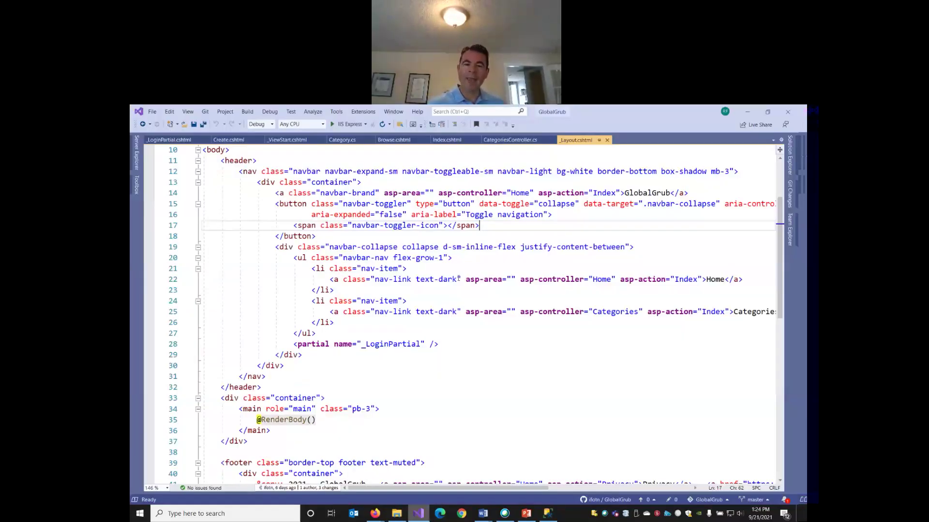
click(791, 158)
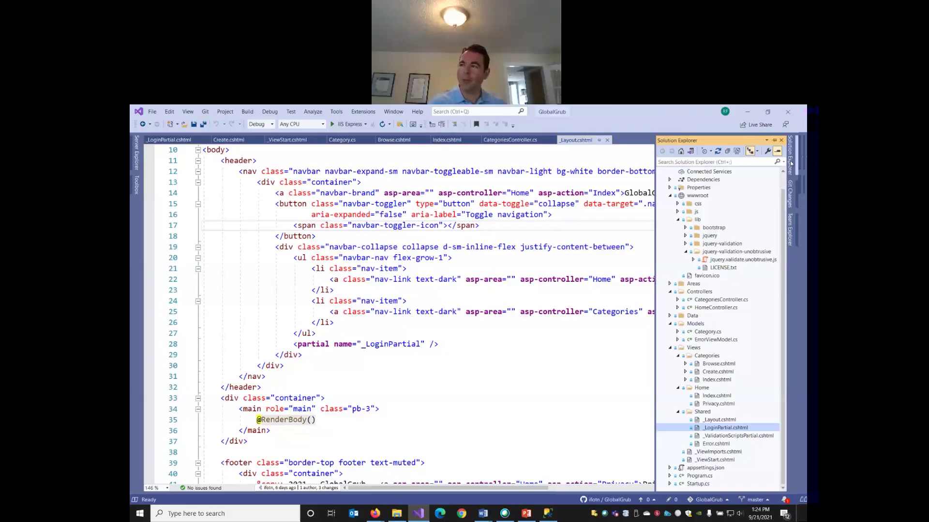
double_click(704, 469)
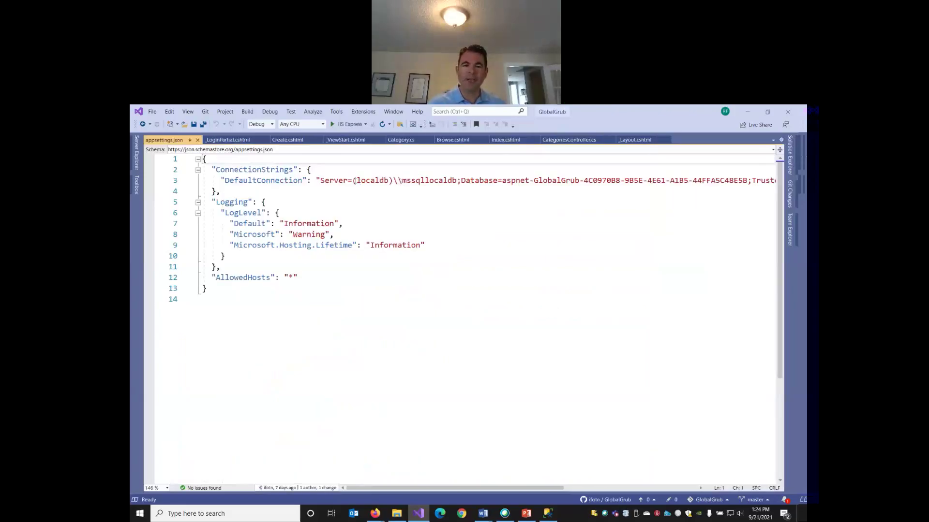
drag(351, 180, 769, 180)
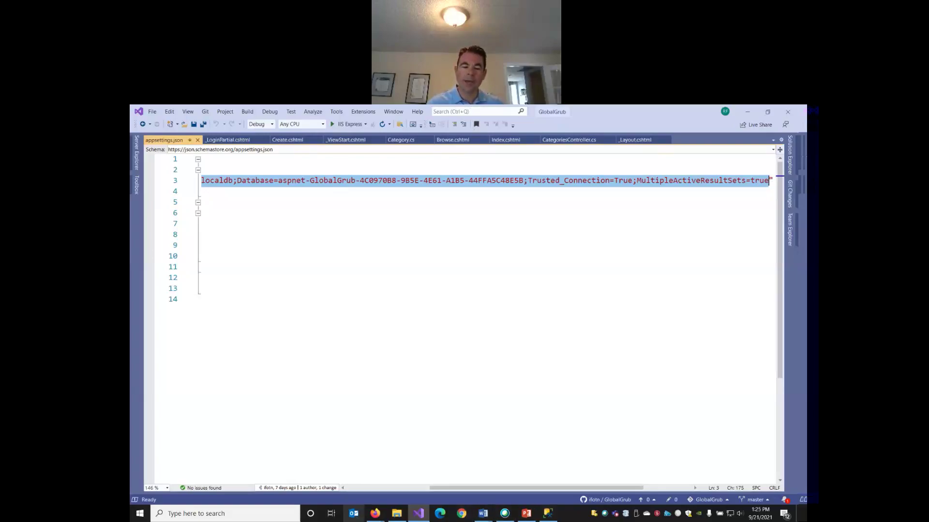
click(375, 513)
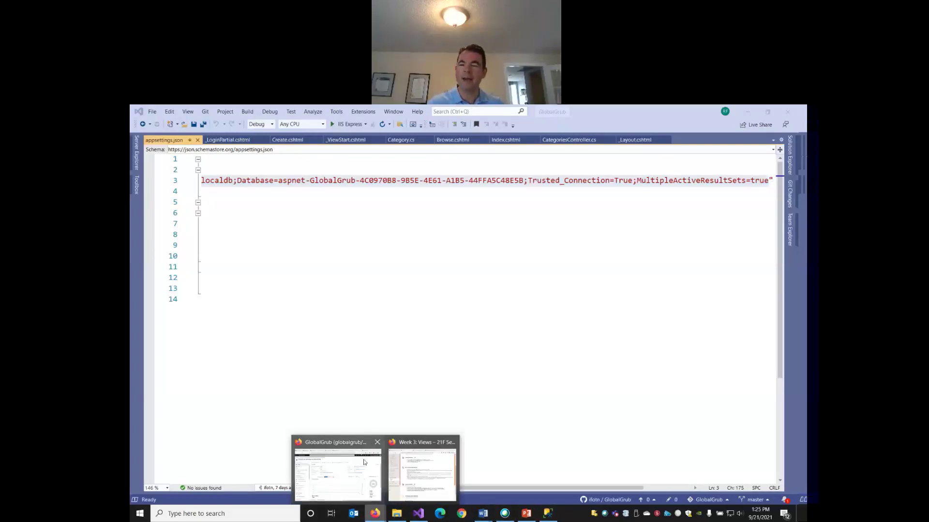
- Bring the GlobalGrub Azure portal window back in front from the Firefox previews
click(364, 462)
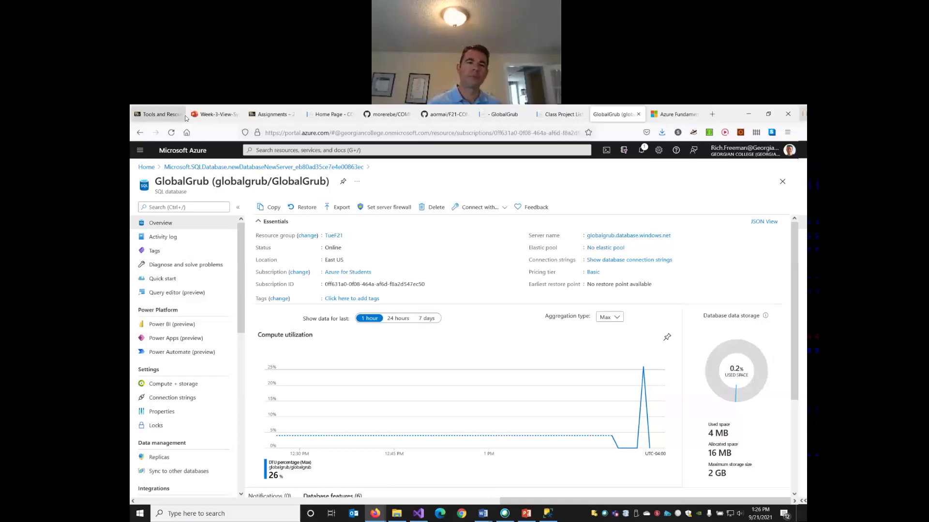
- Go back to Weekly Learning, open Week 3: Views, and highlight Assignment 2 in the Lesson 3 Checklist
click(169, 114)
scroll(138, 158, up, 5)
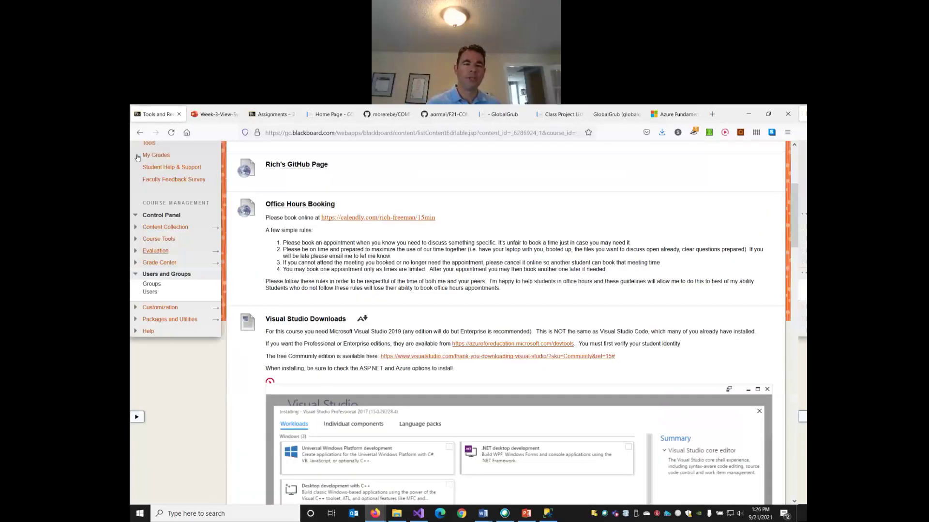
click(139, 133)
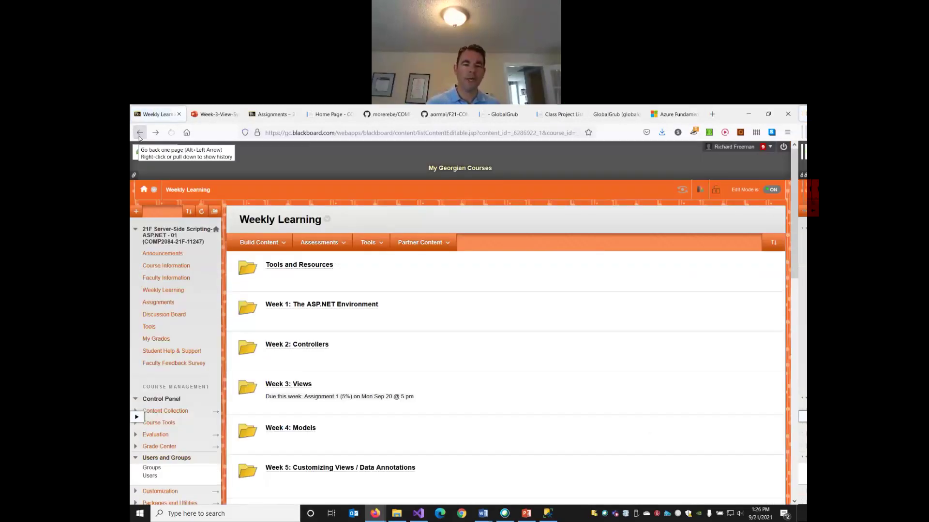
click(295, 384)
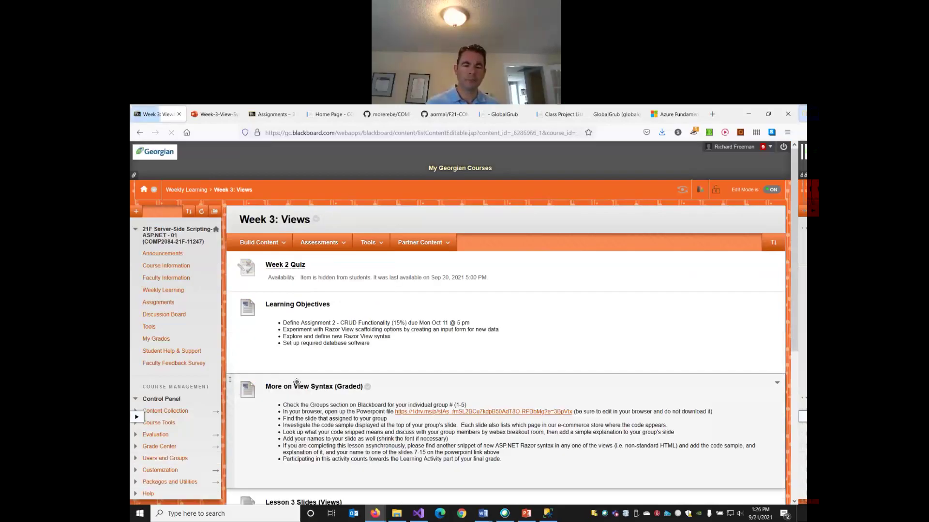
scroll(296, 382, down, 5)
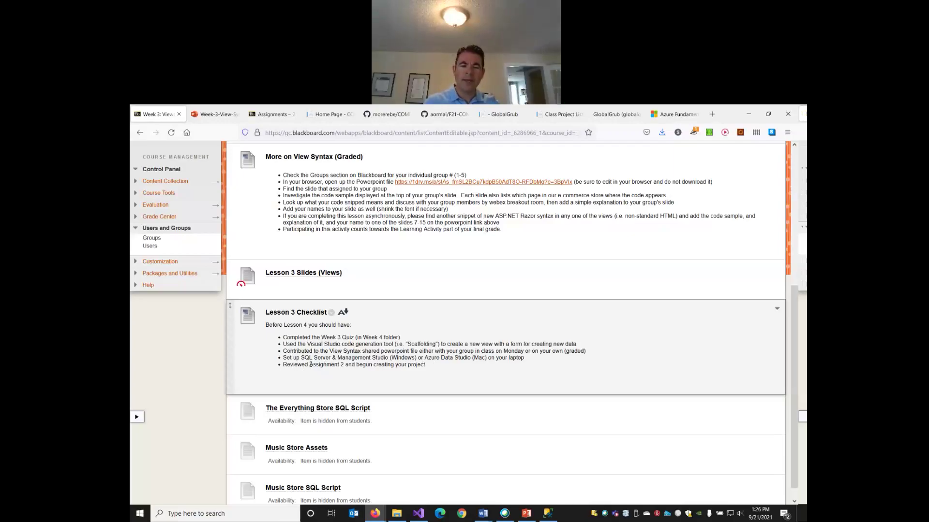
drag(329, 364, 347, 364)
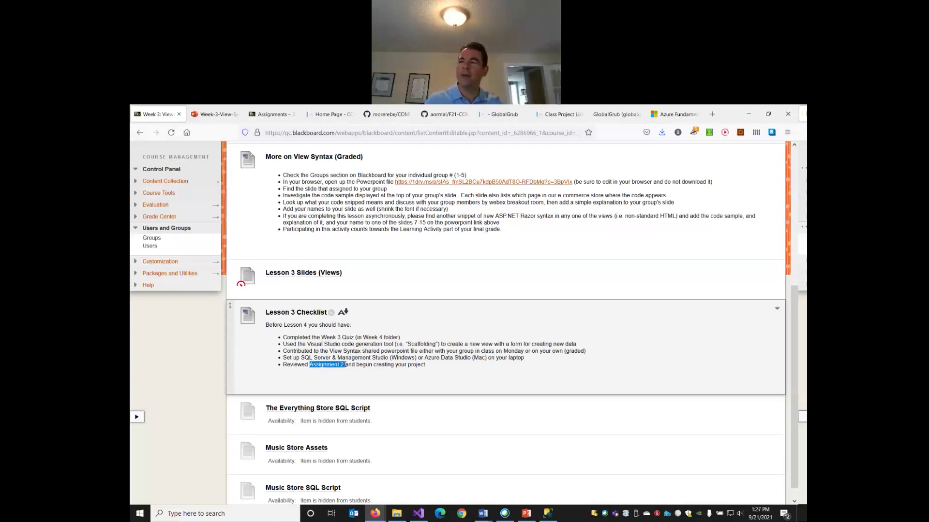